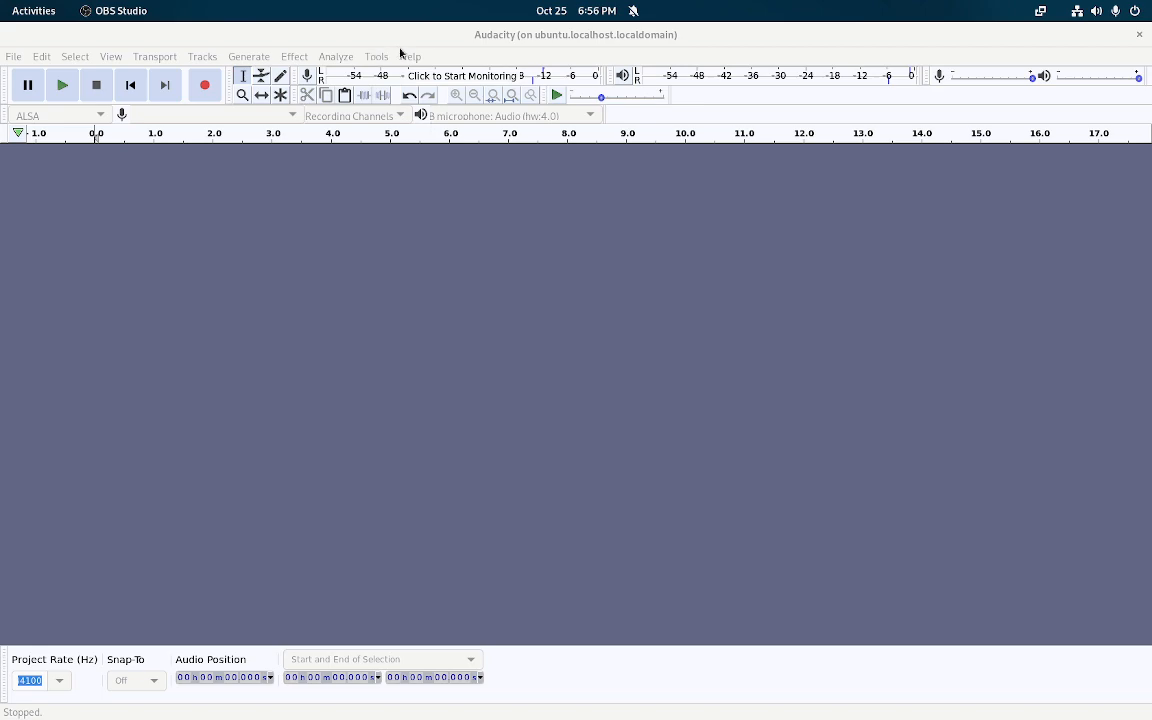
View Audacity's version and credits information, then dismiss it
left_click(403, 57)
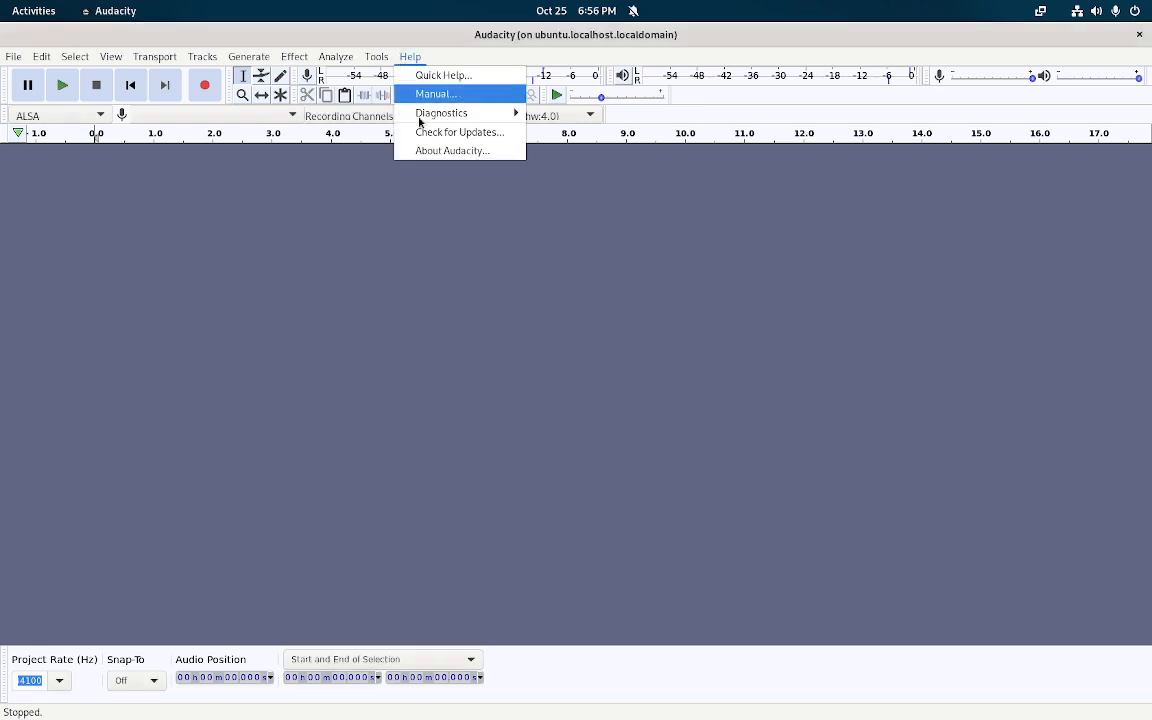
left_click(455, 149)
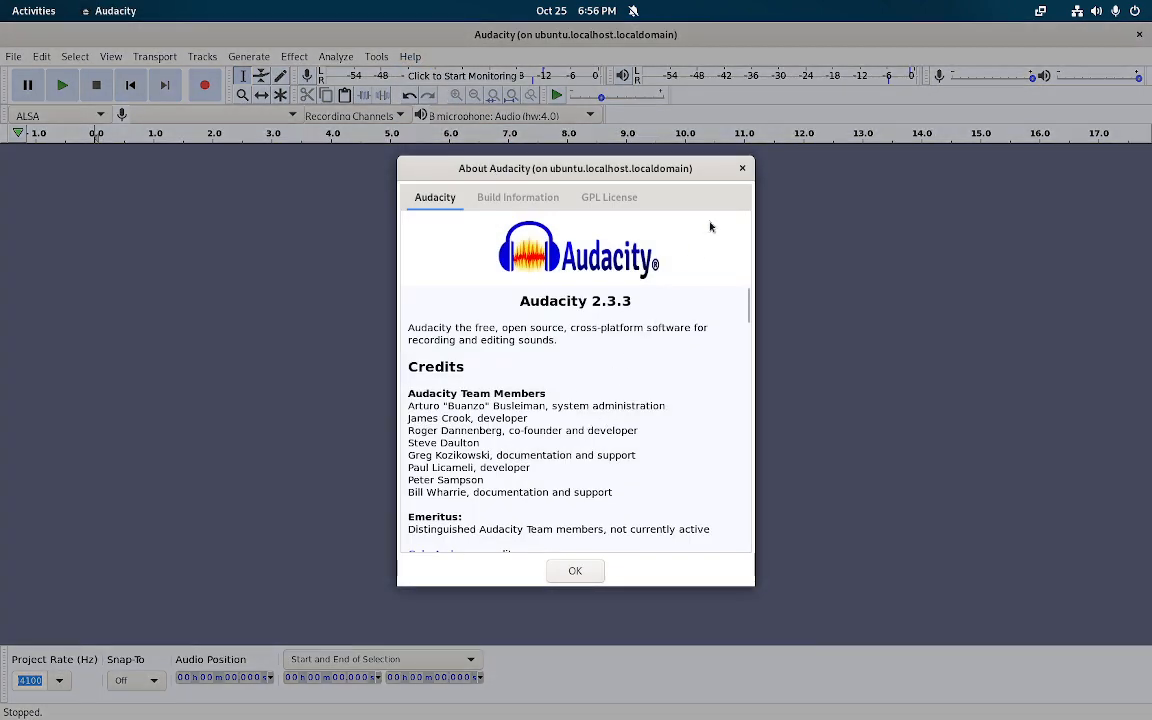
key("Return")
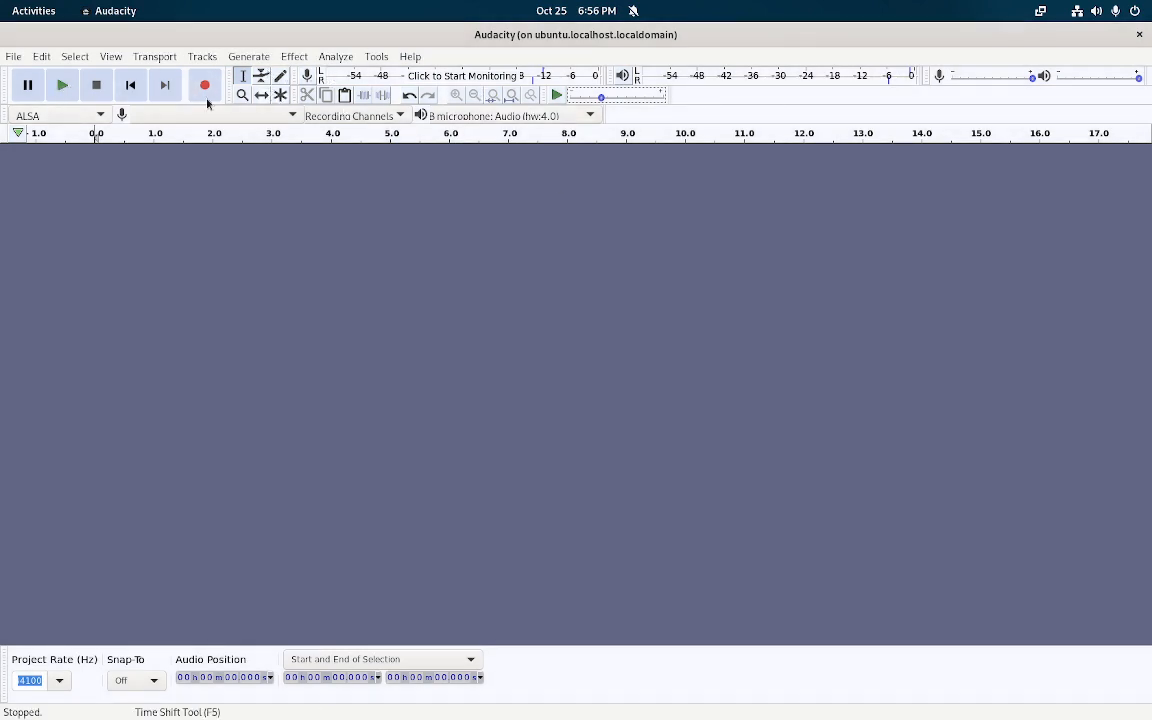
Keep ATR USB microphone: Audio (hw:4,0) as the device and widen the device toolbar to show full names
key("shift+n")
left_click(254, 121)
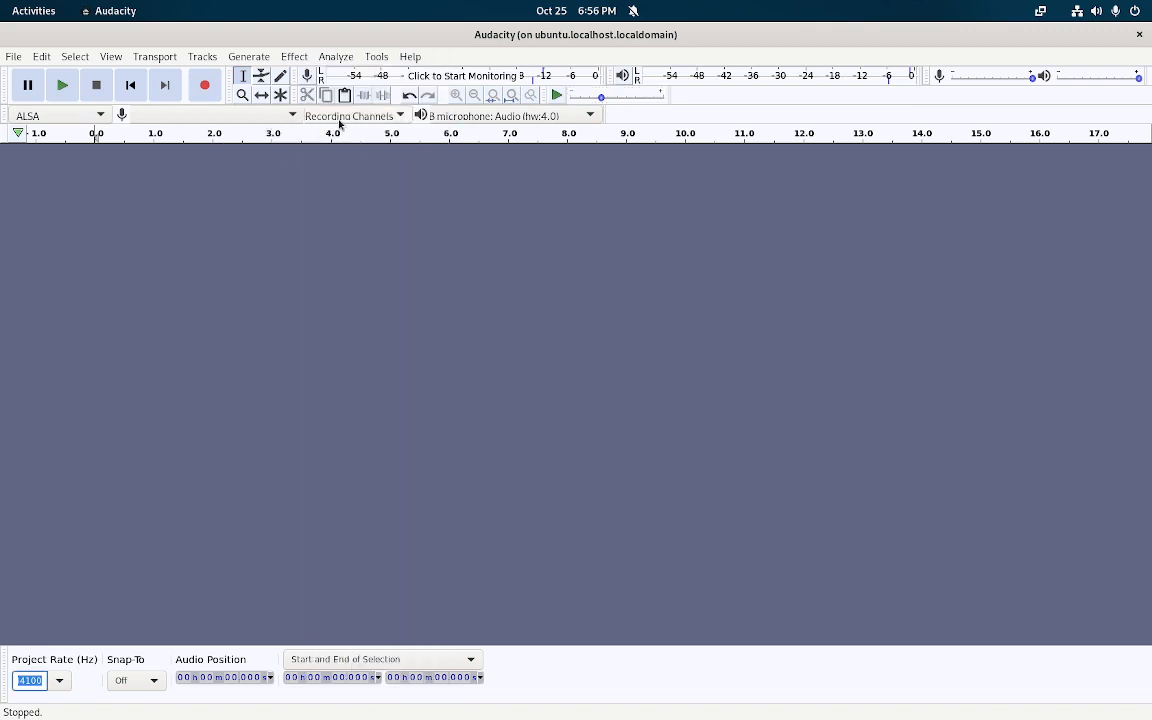
left_click(416, 115)
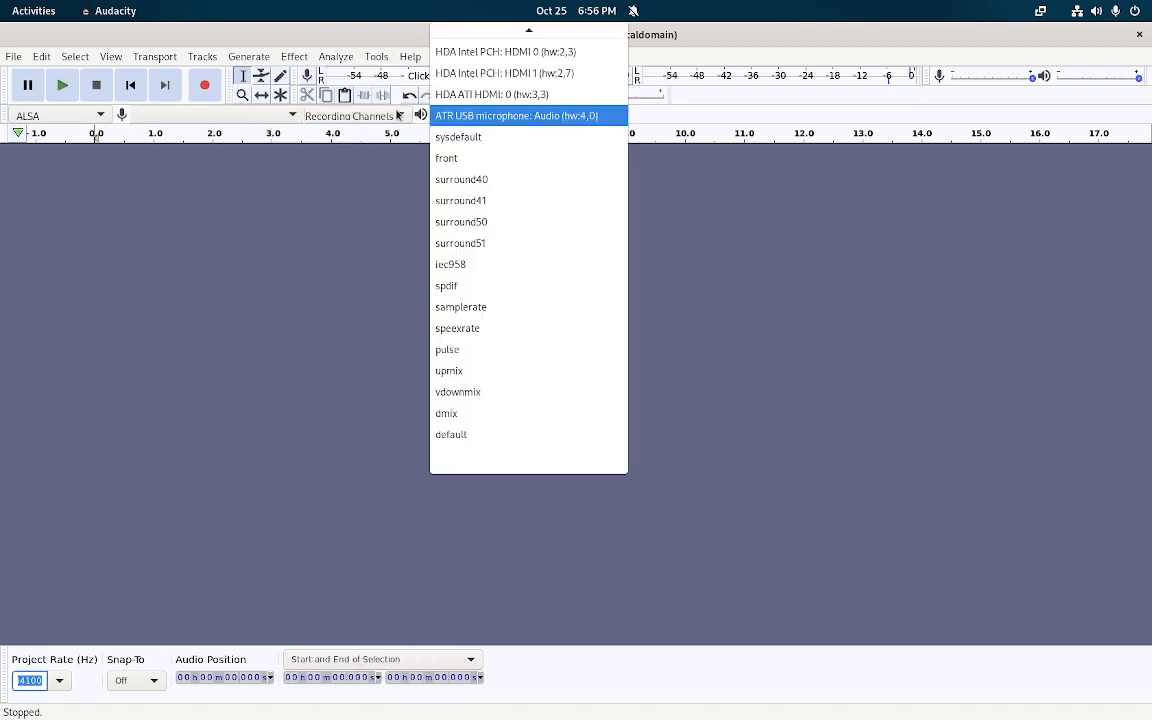
left_click(410, 115)
left_click(405, 115)
left_click(482, 118)
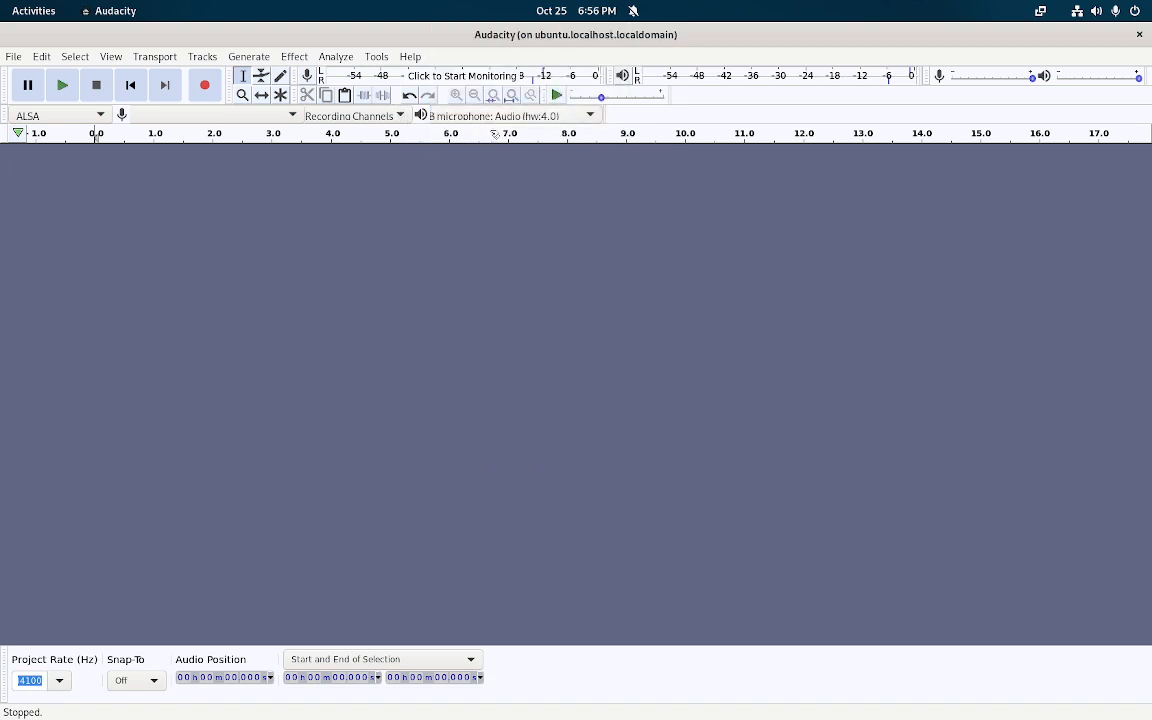
left_click(494, 120)
left_click(494, 118)
left_click_drag(603, 110, 1088, 117)
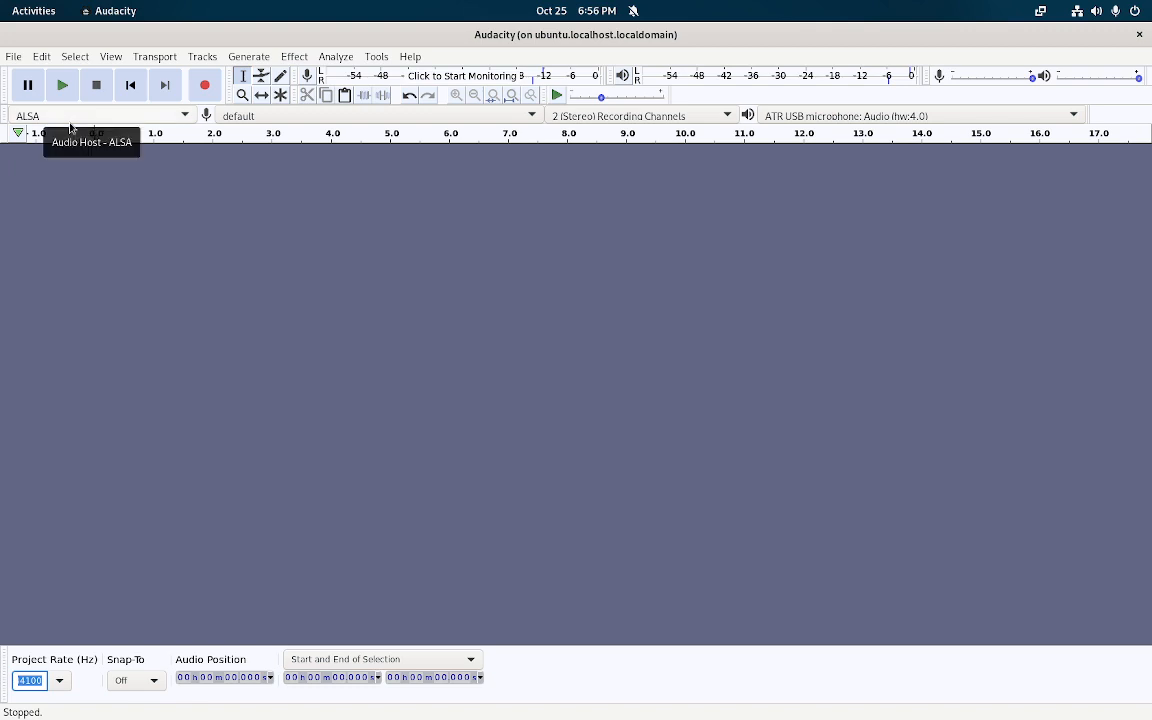
Record about three seconds of stereo speech into a new track and play it back
left_click(204, 88)
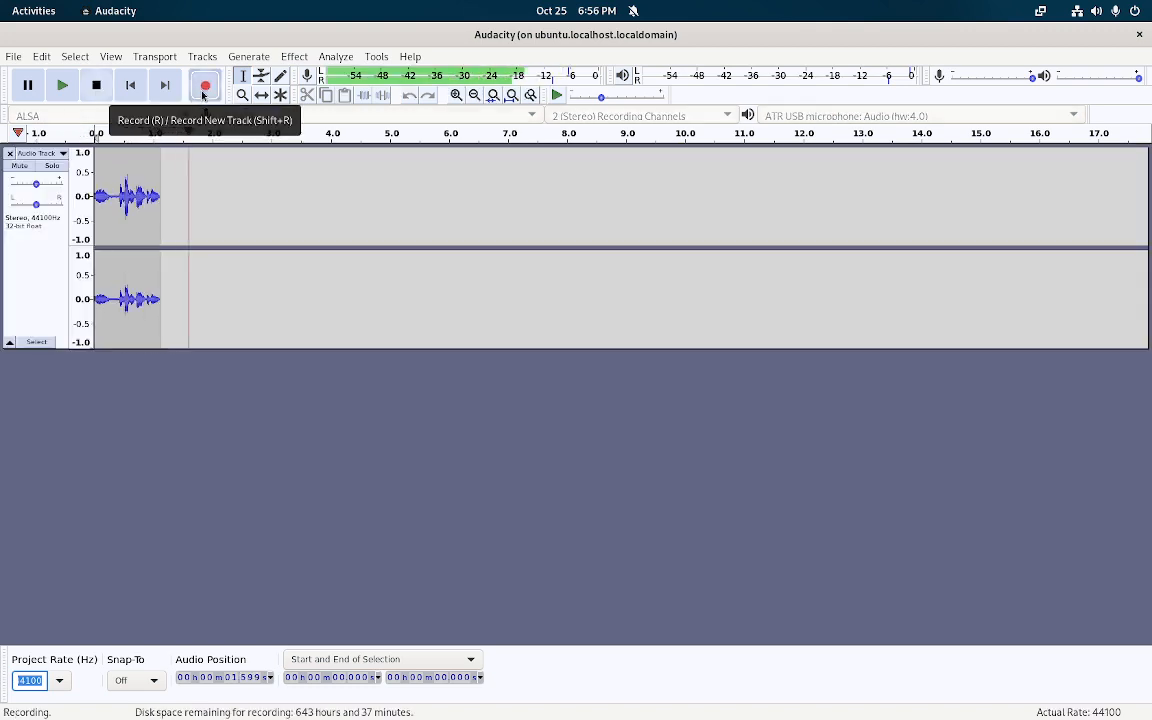
key("space")
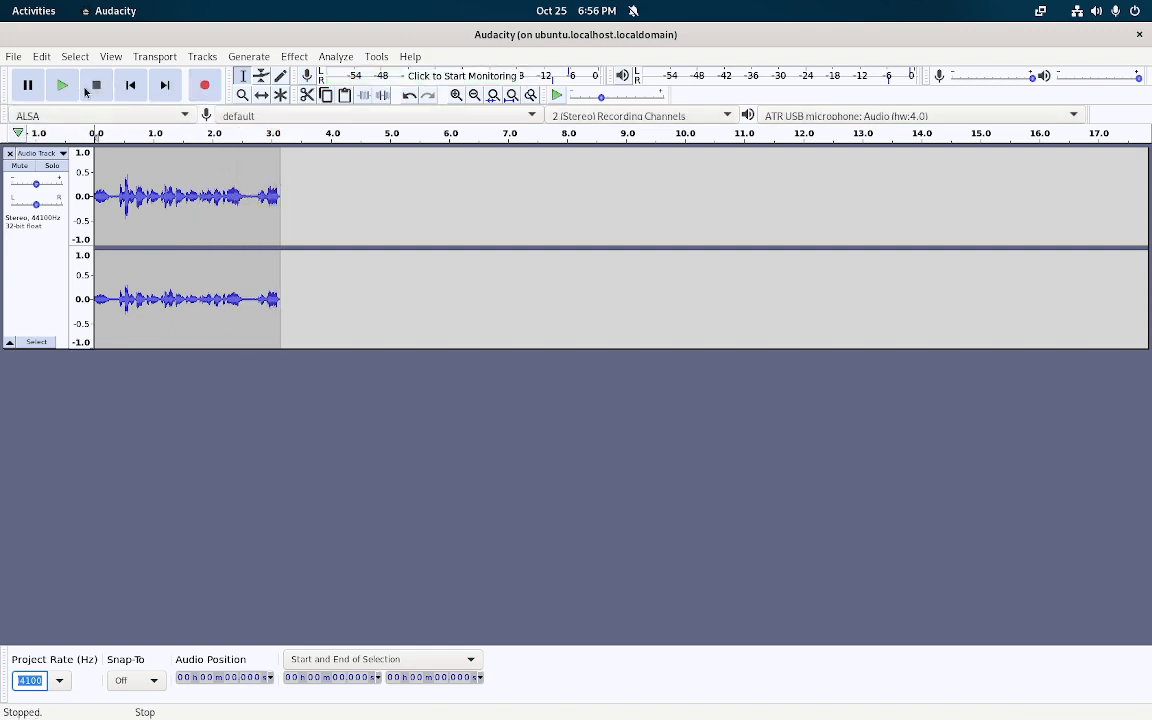
left_click(68, 96)
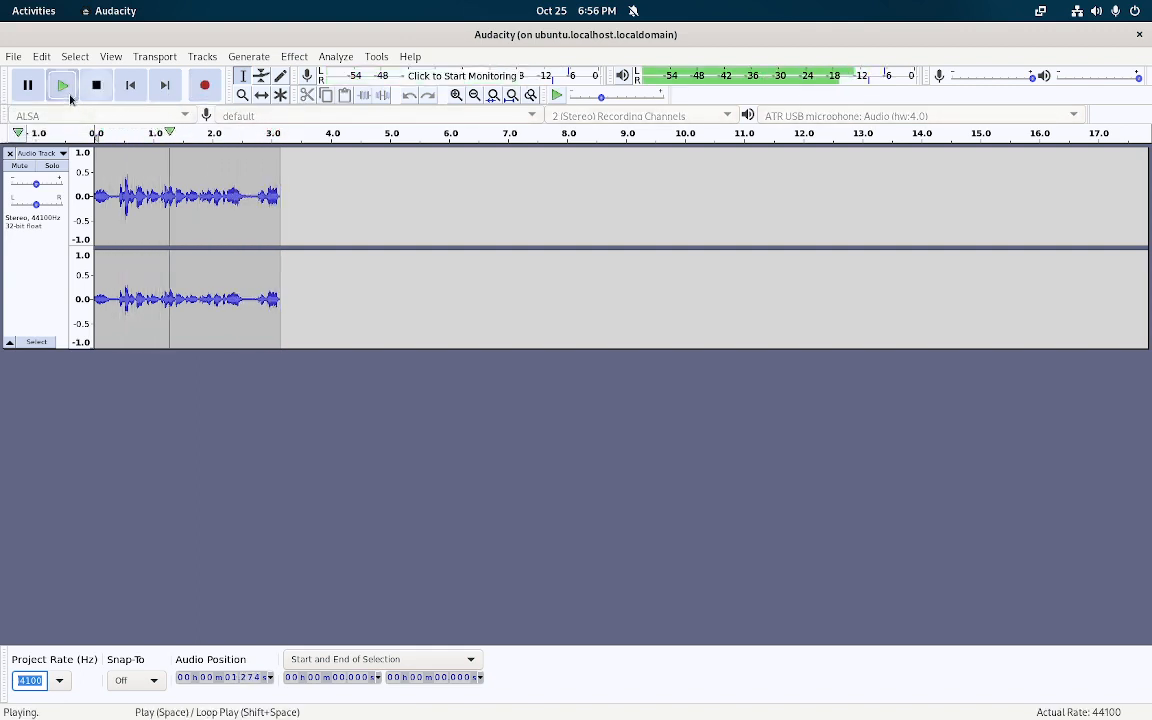
left_click(95, 87)
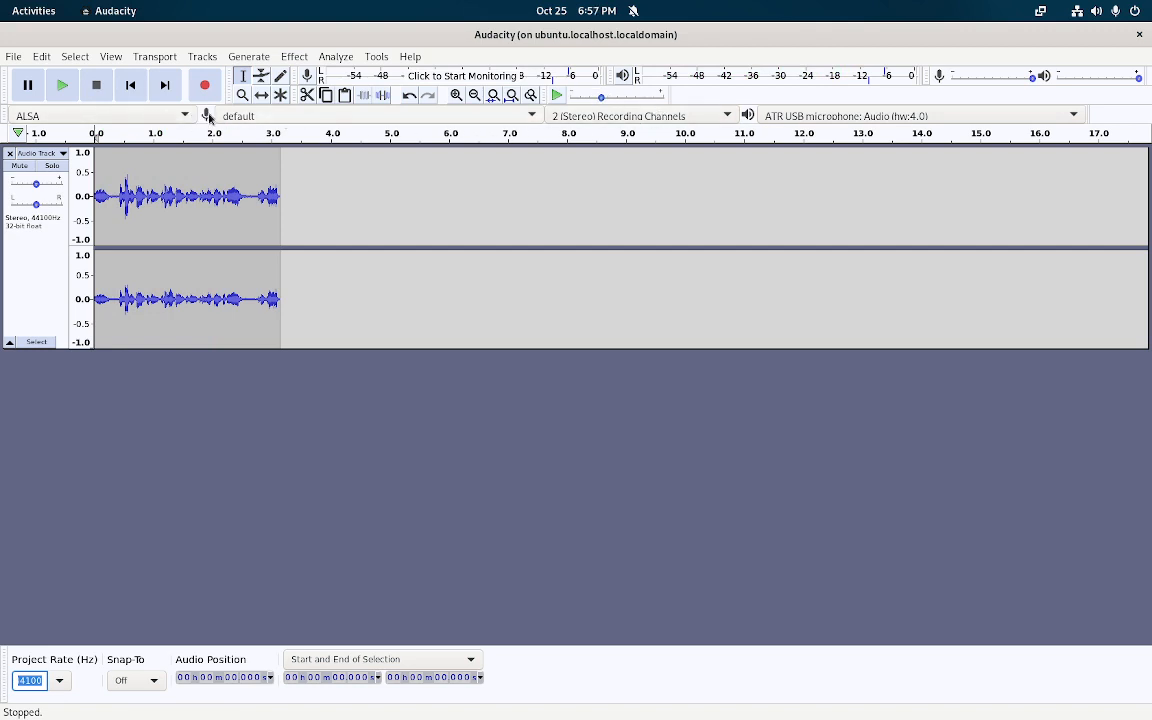
left_click(593, 117)
Keep 2 (Stereo) channels, set playback to LAPDOCK: USB Audio (hw:0,0), and replay the clip
left_click(593, 117)
left_click(778, 118)
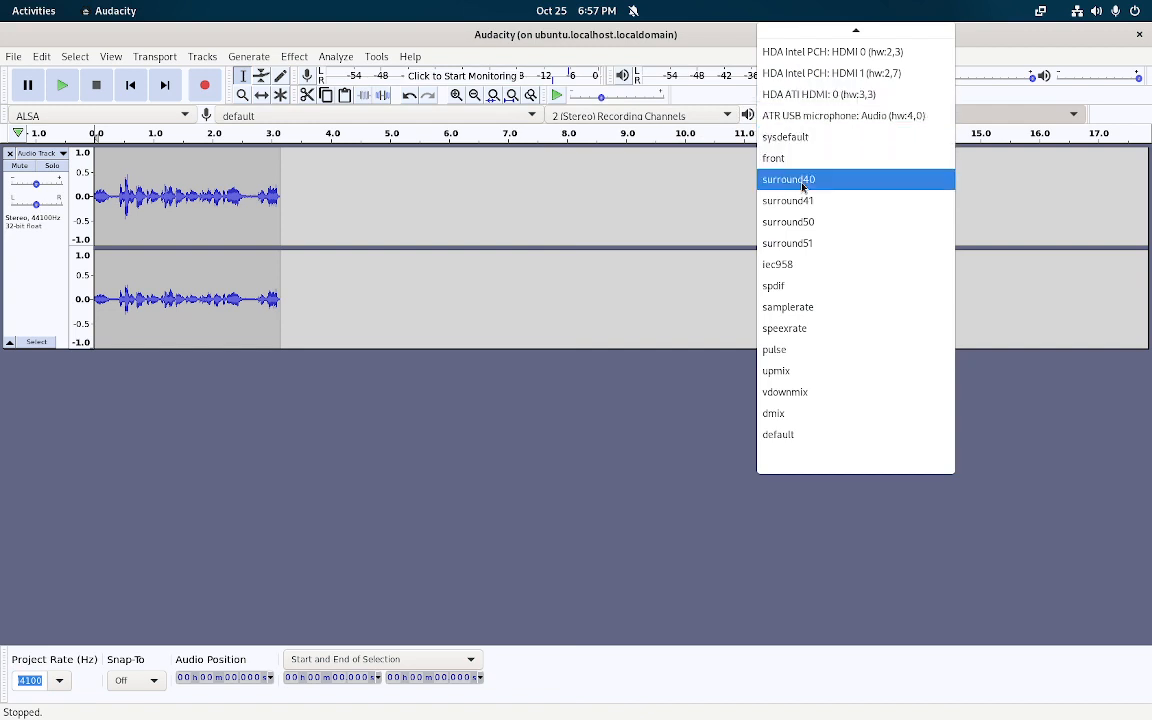
scroll(882, 228, "up", 2)
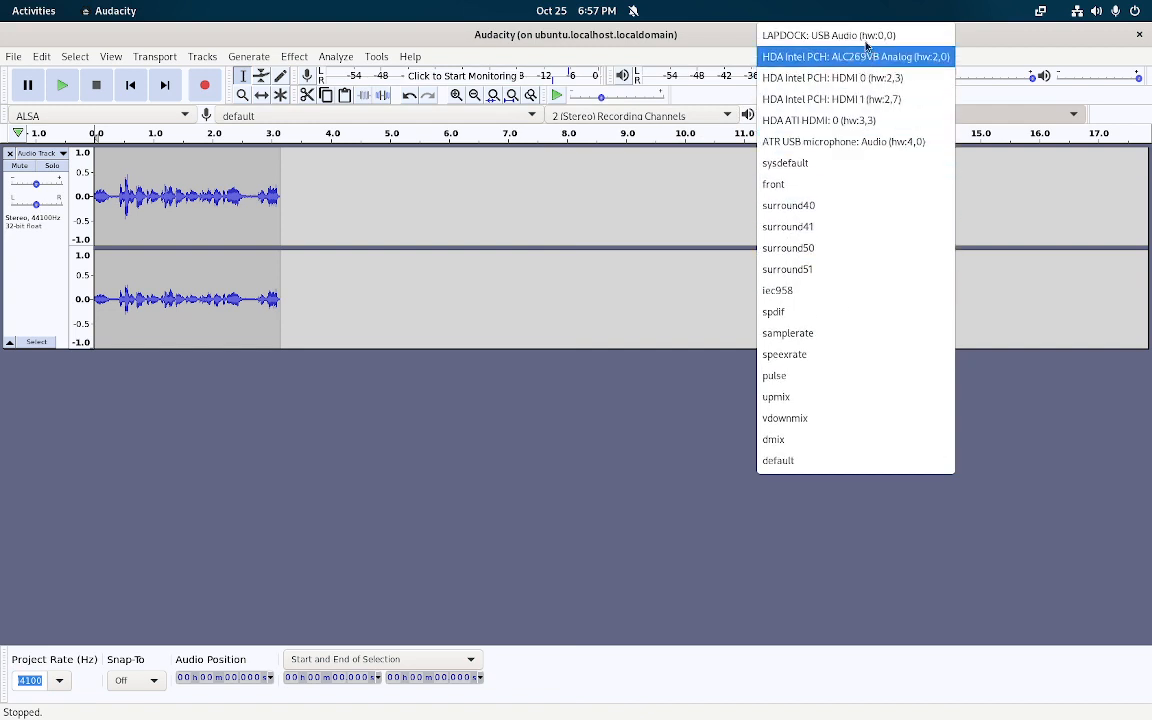
left_click(863, 38)
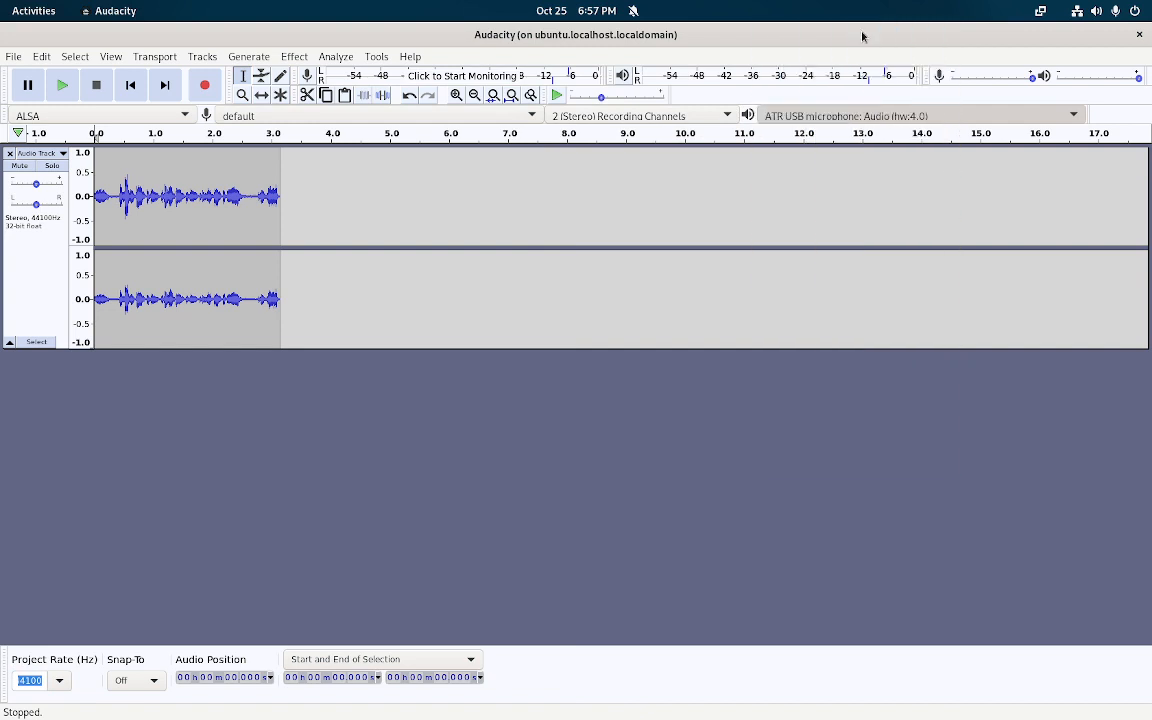
left_click(63, 86)
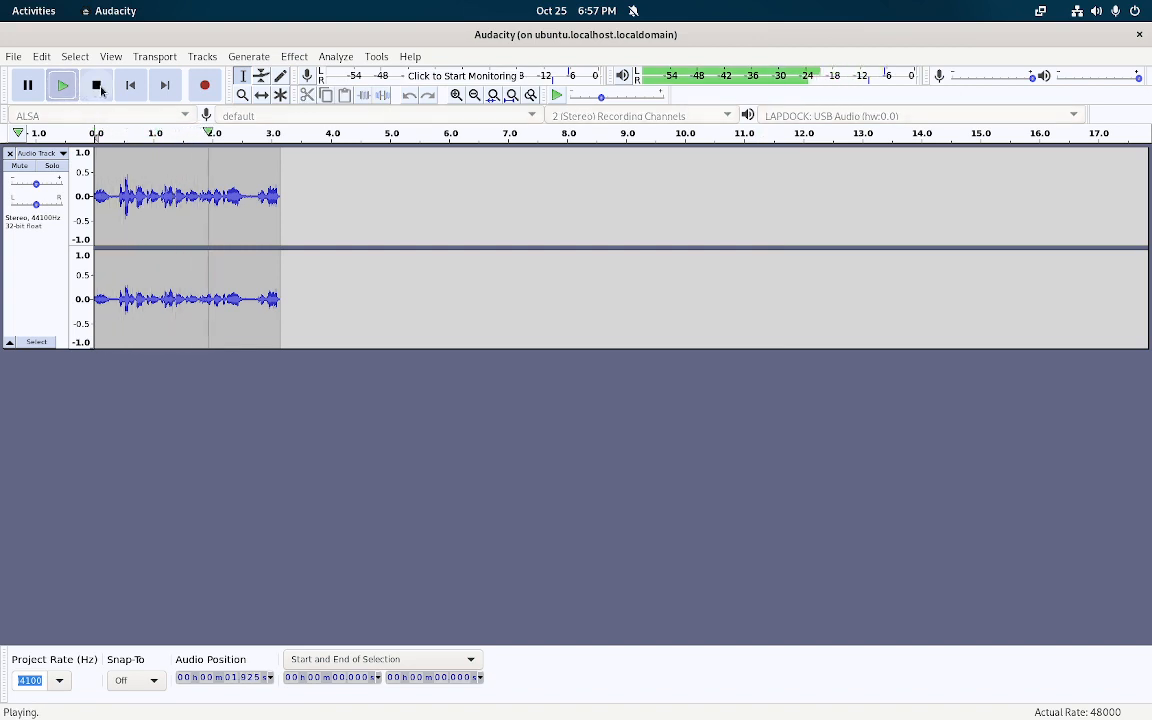
left_click(100, 88)
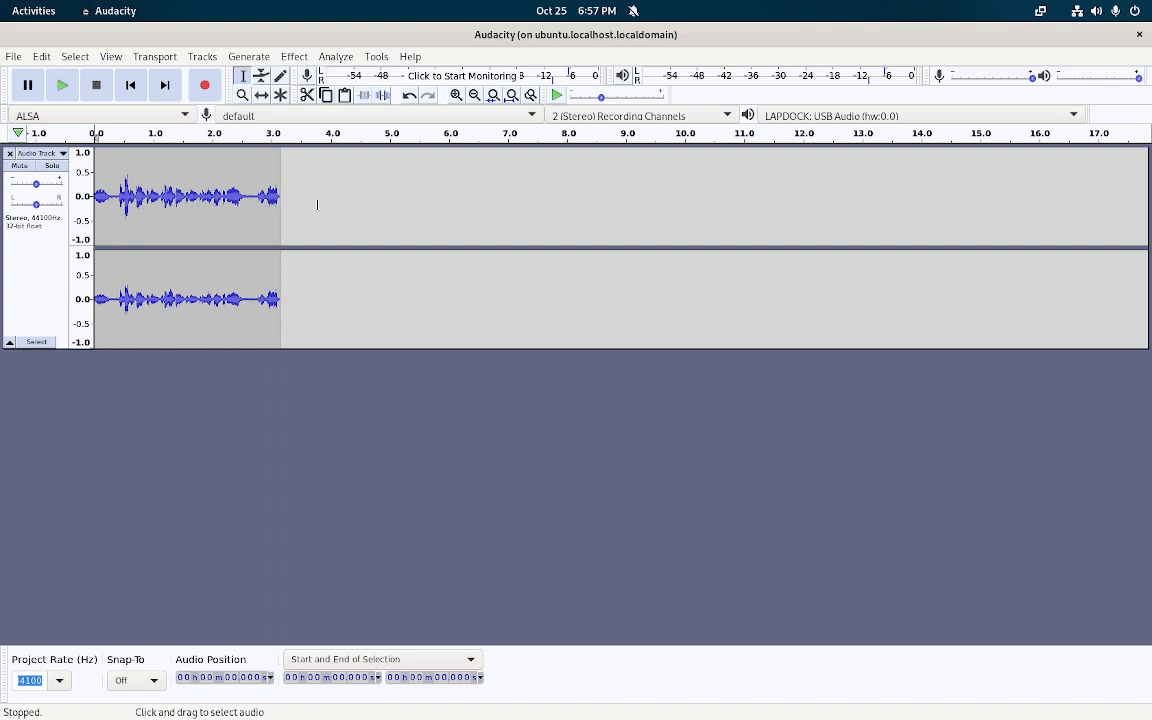
Cut the recording's tail from 2.694 s onward, then select the first 0.337 s
mouse_move(316, 199)
left_mouse_down()
mouse_move(172, 196)
mouse_move(368, 219)
mouse_move(99, 200)
mouse_move(303, 214)
left_mouse_up()
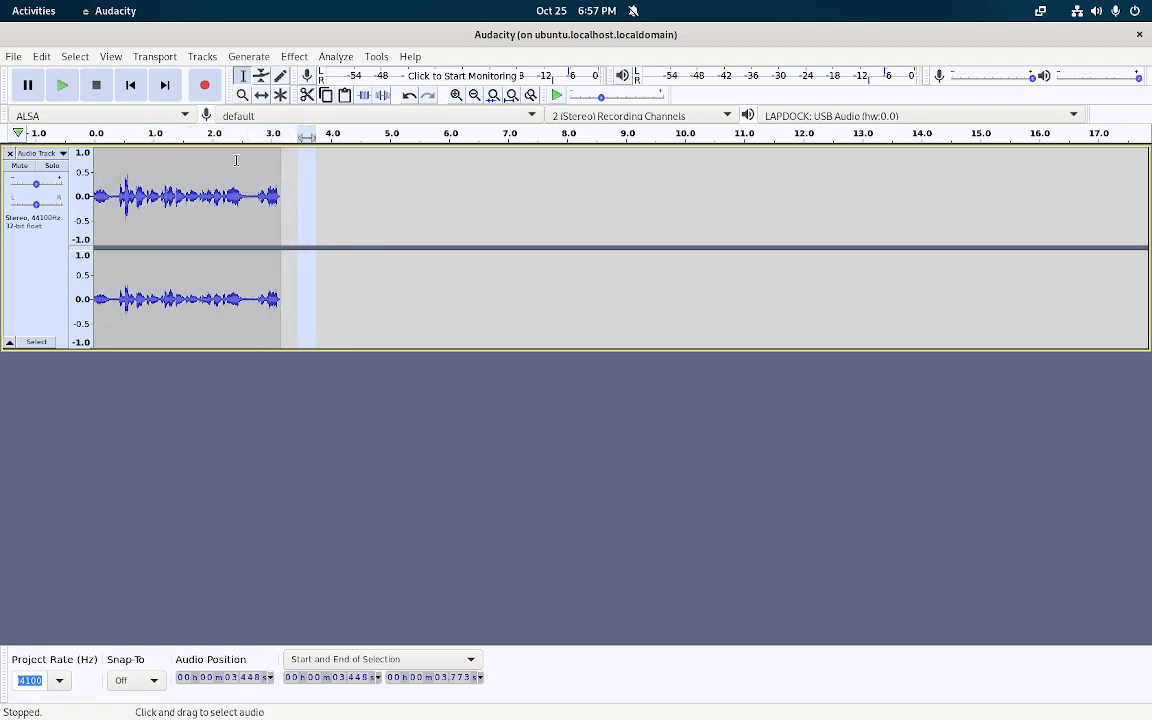
left_click_drag(241, 169, 237, 173)
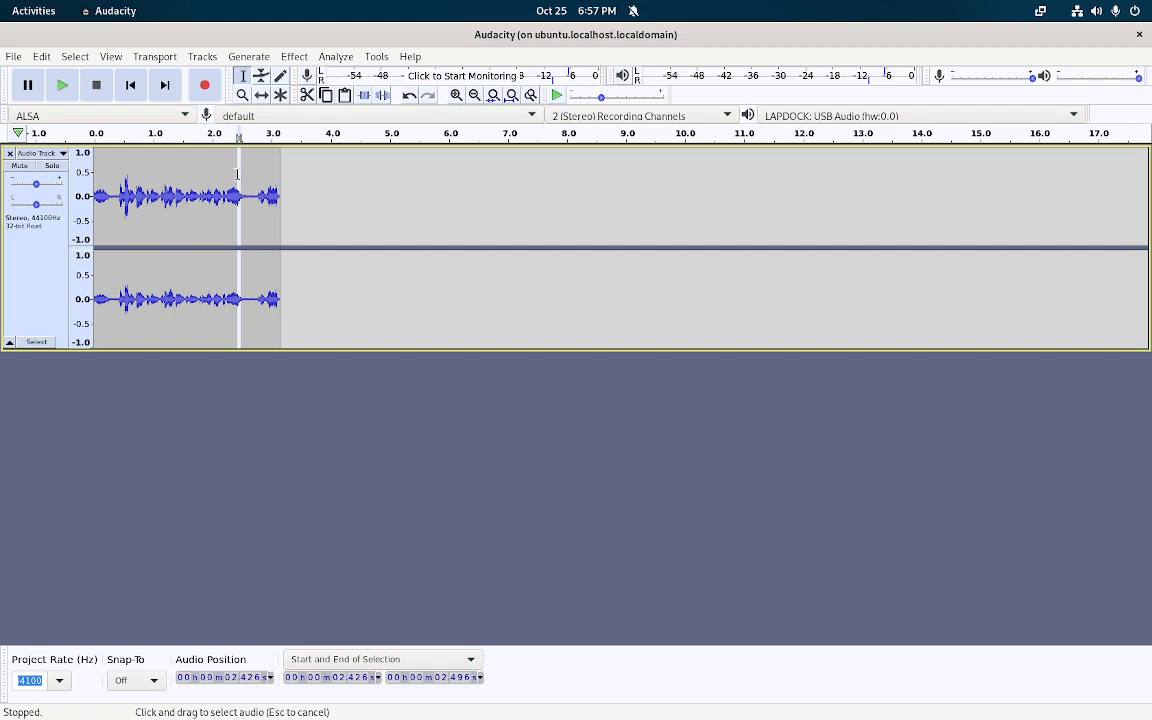
left_click_drag(237, 173, 253, 206)
left_click(323, 196)
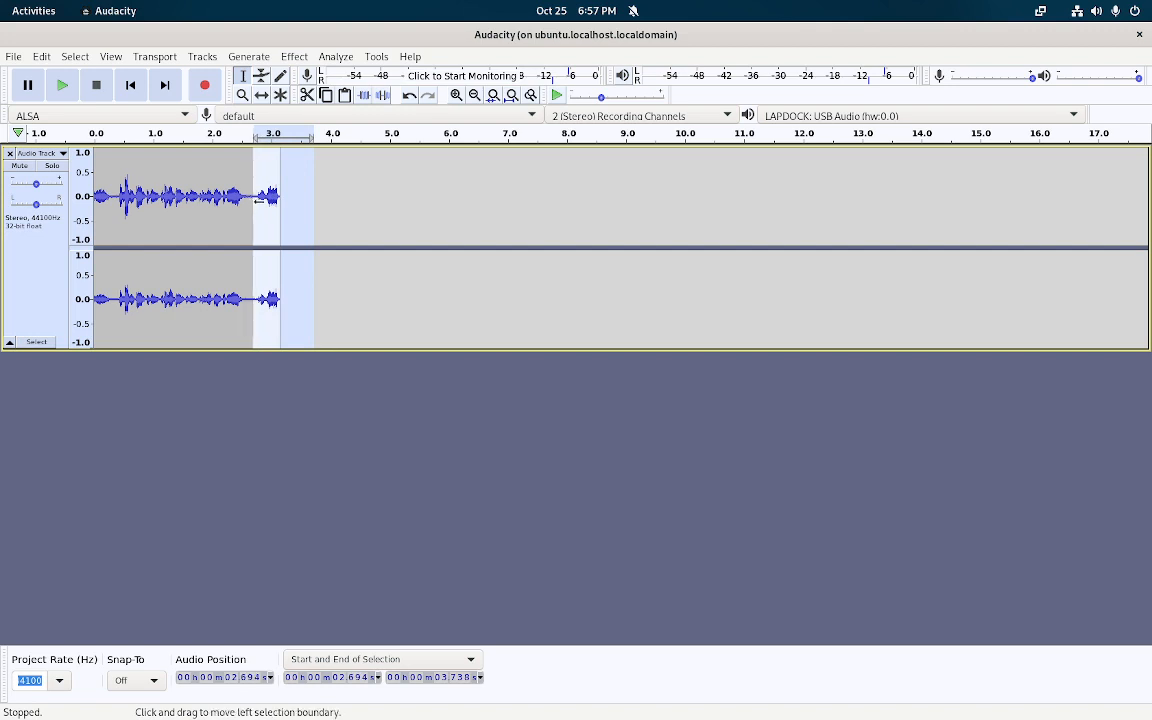
left_click(307, 96)
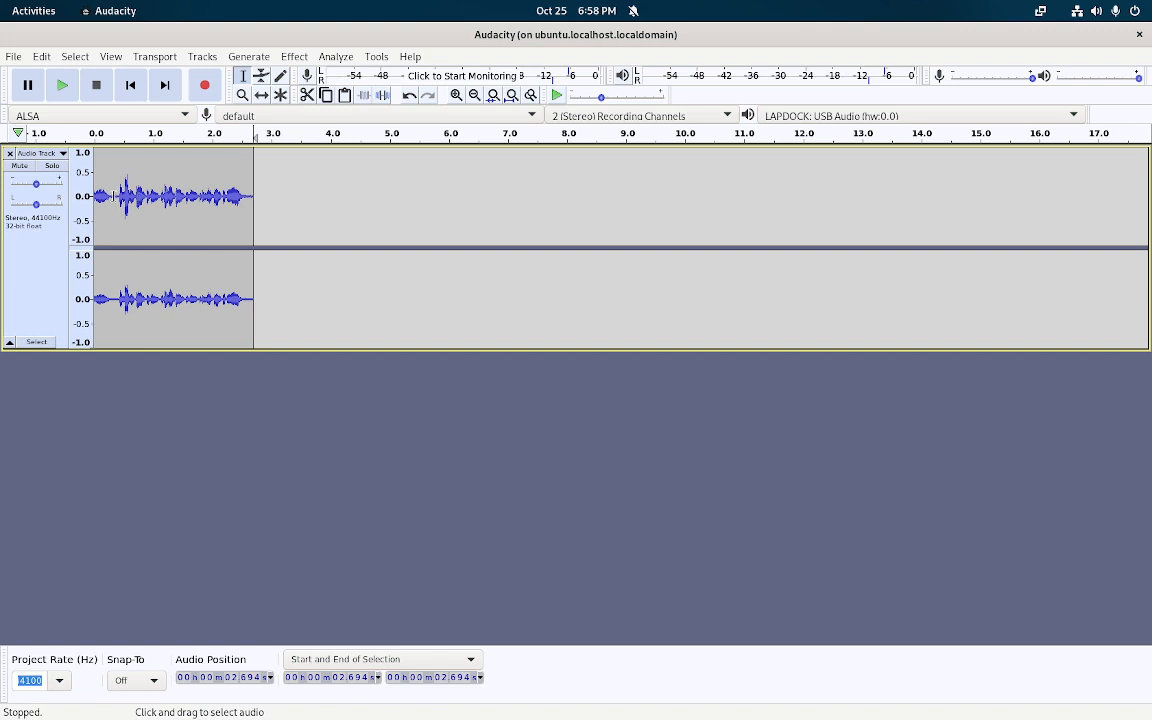
left_click_drag(115, 200, 93, 200)
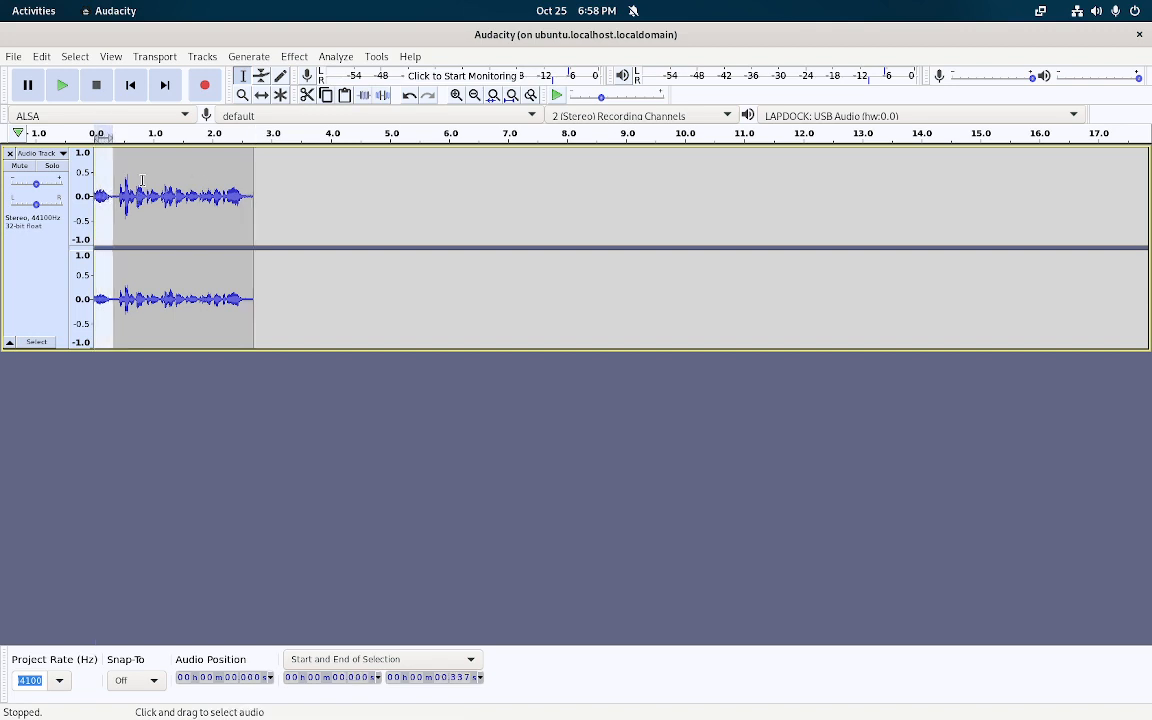
Cut the clip's first 0.337 s and record more speech, extending the track to about 12 seconds
left_click(306, 96)
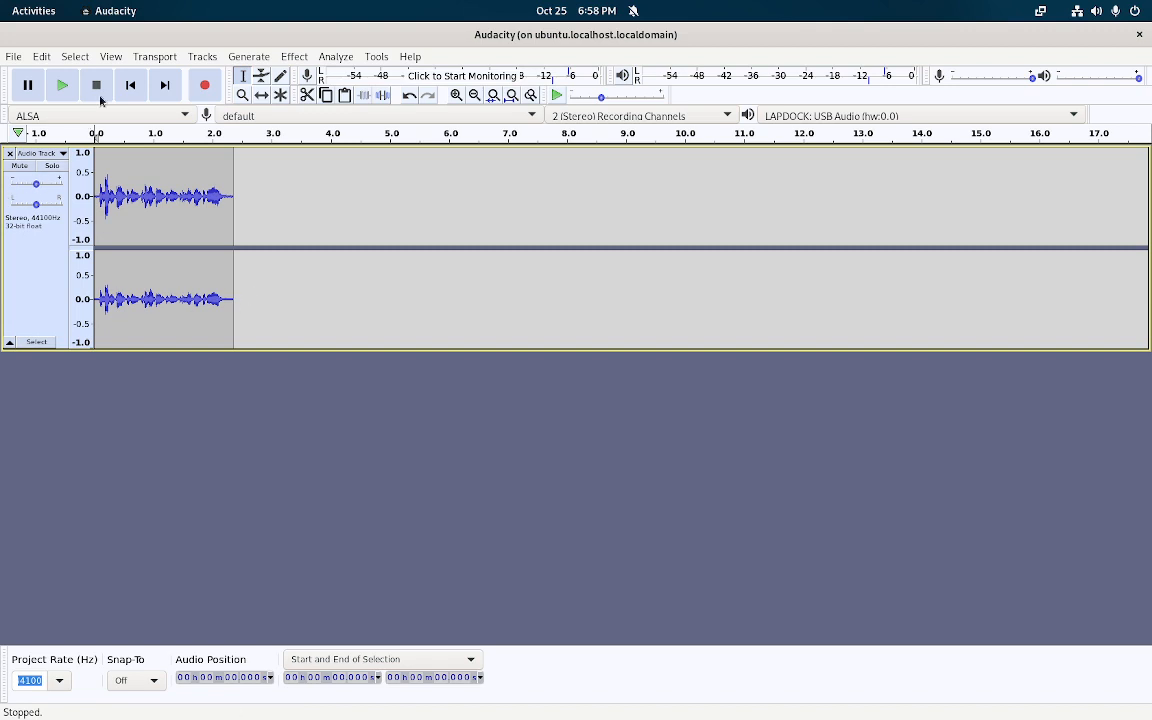
left_click(203, 83)
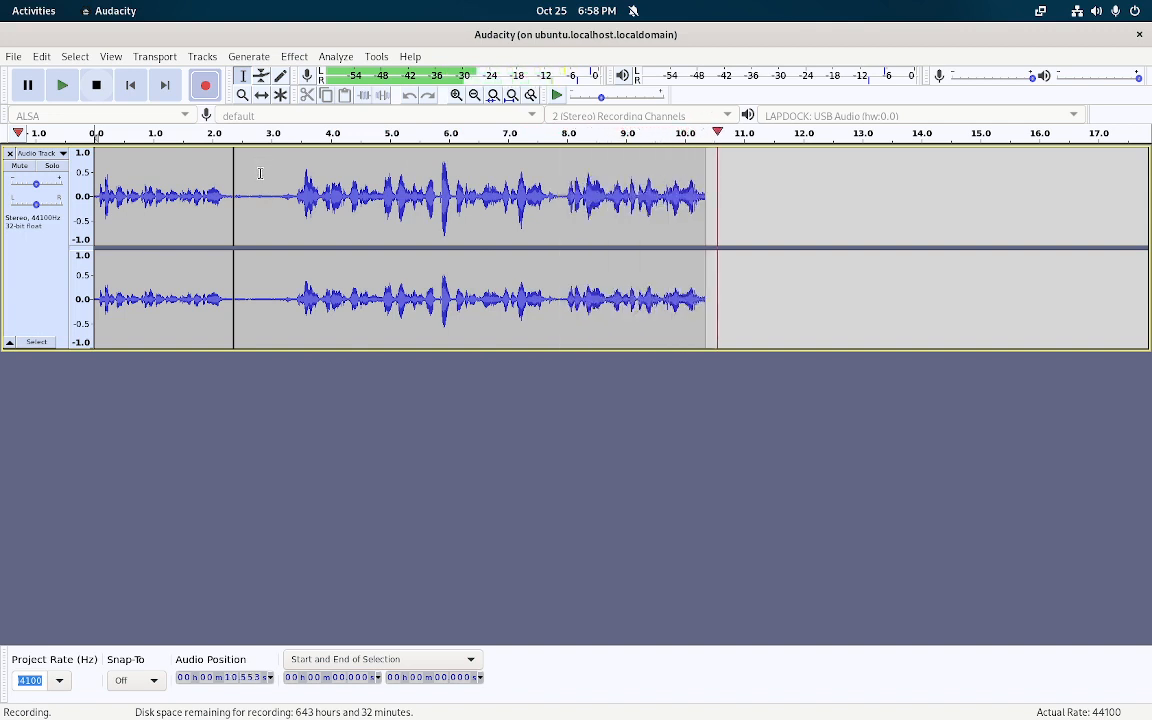
left_click(95, 86)
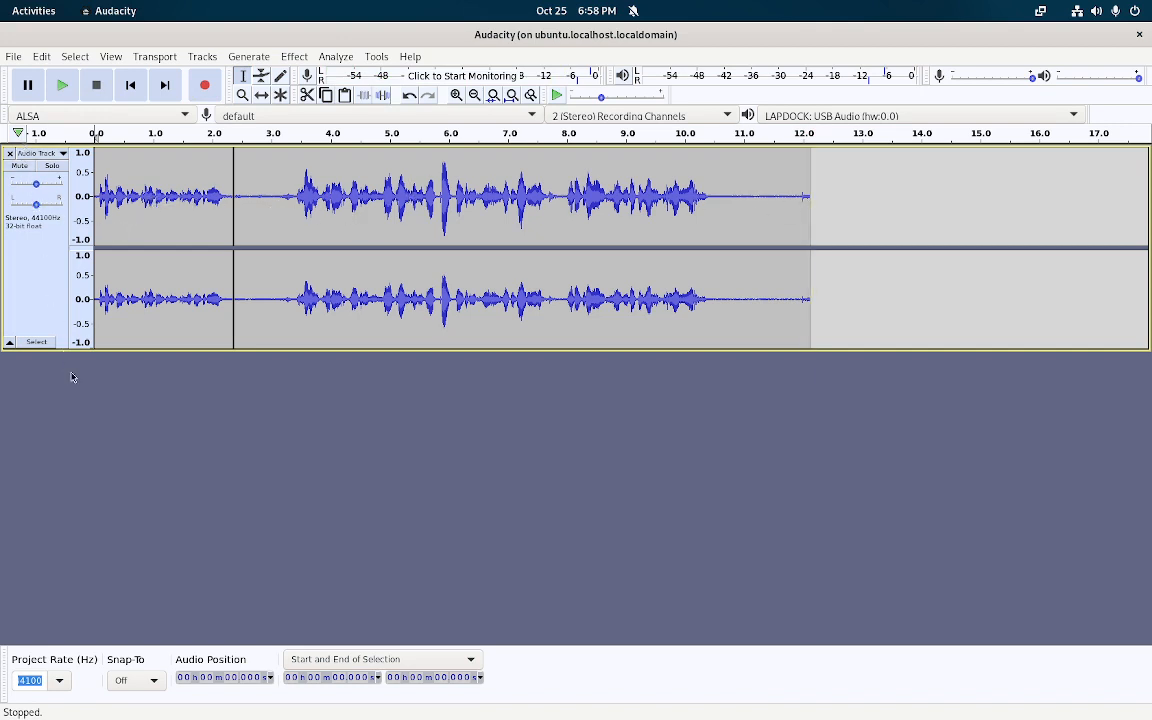
left_click(75, 56)
mouse_move(199, 59)
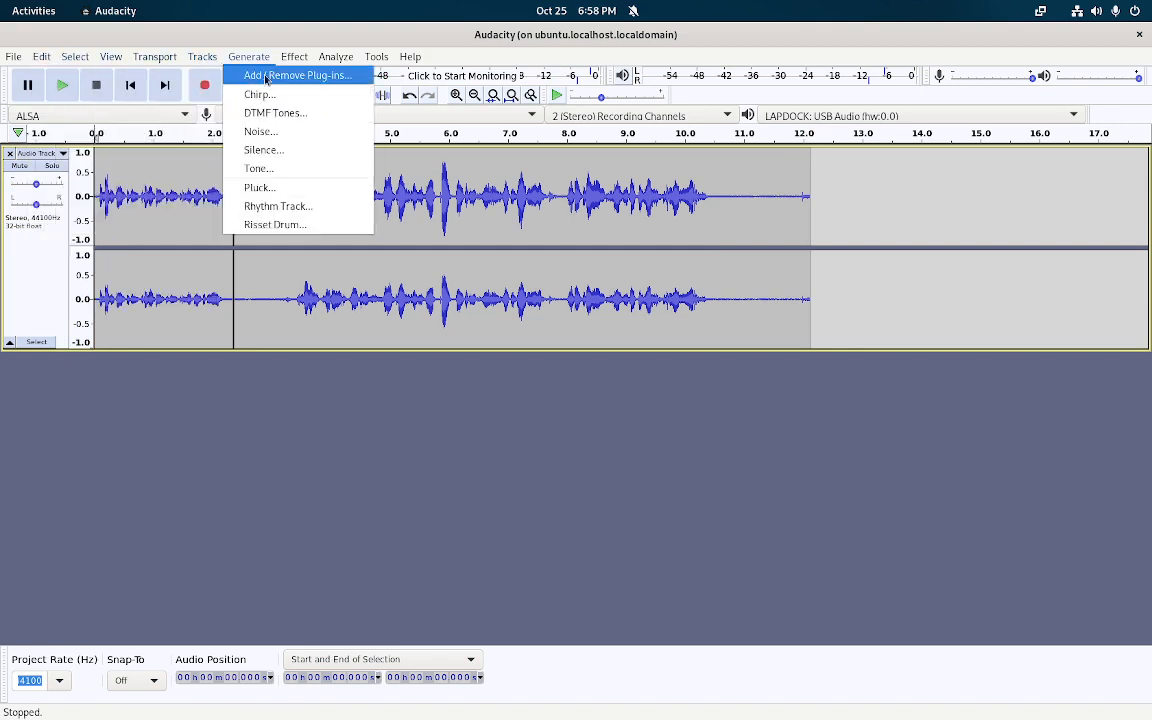
Add a new stereo track and cut the second speech take out of the first track
mouse_move(255, 75)
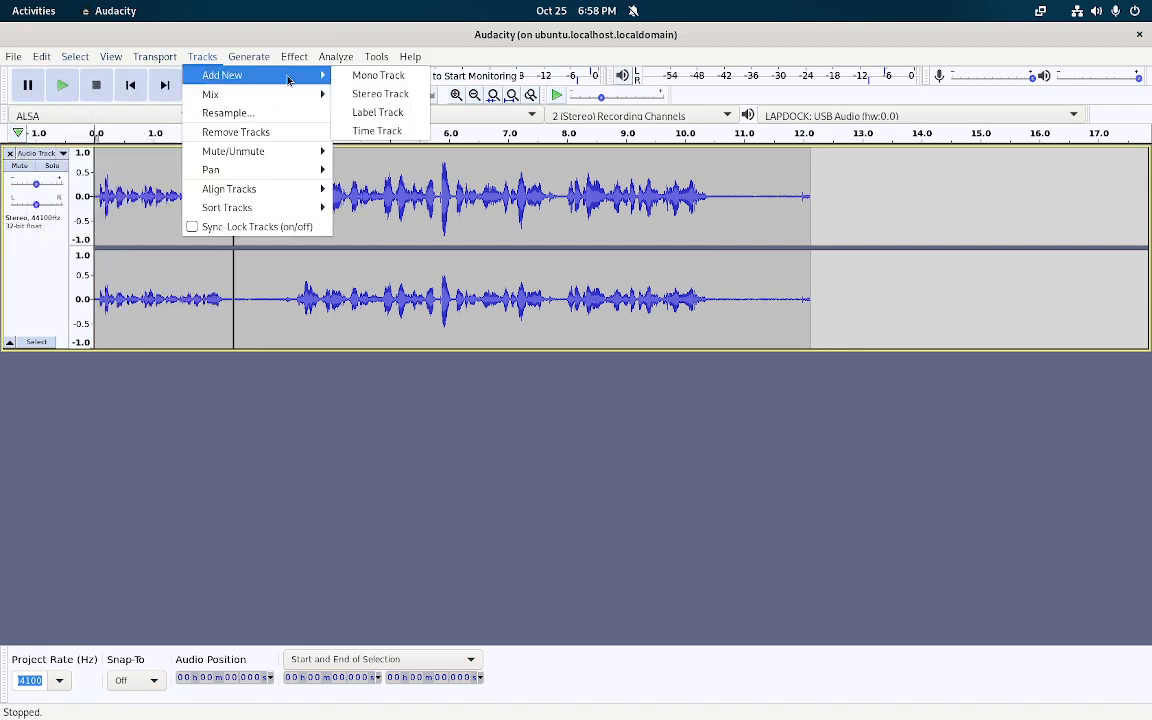
left_click(365, 94)
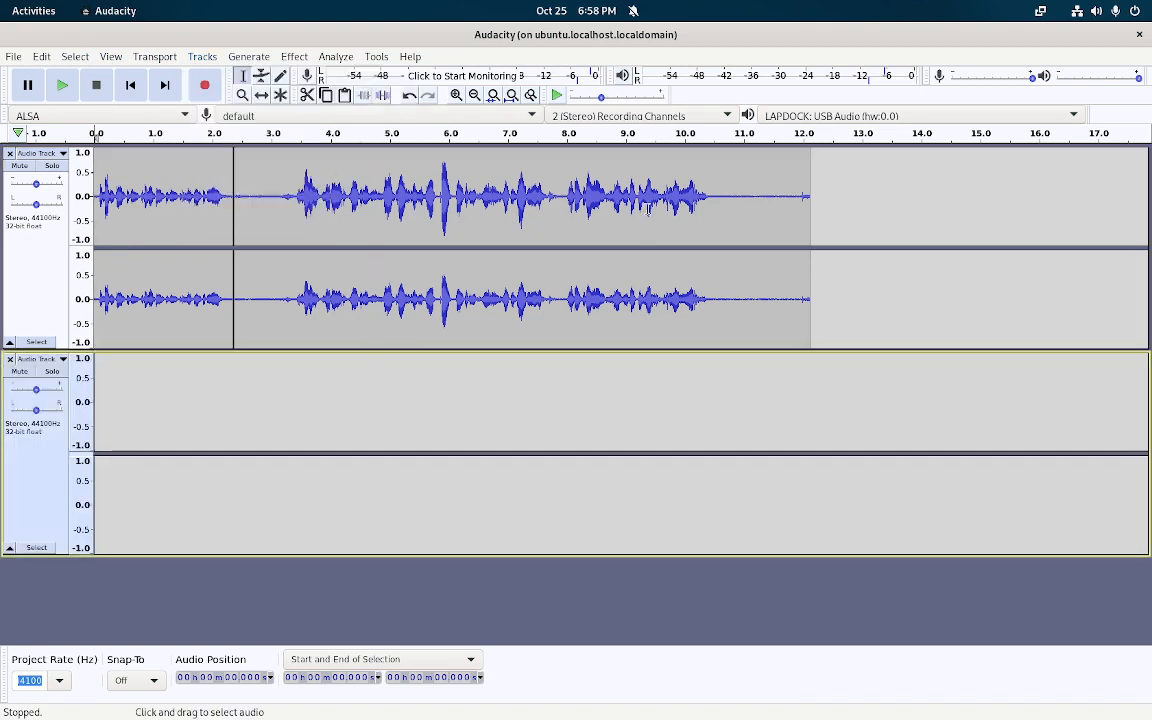
left_click_drag(846, 215, 234, 233)
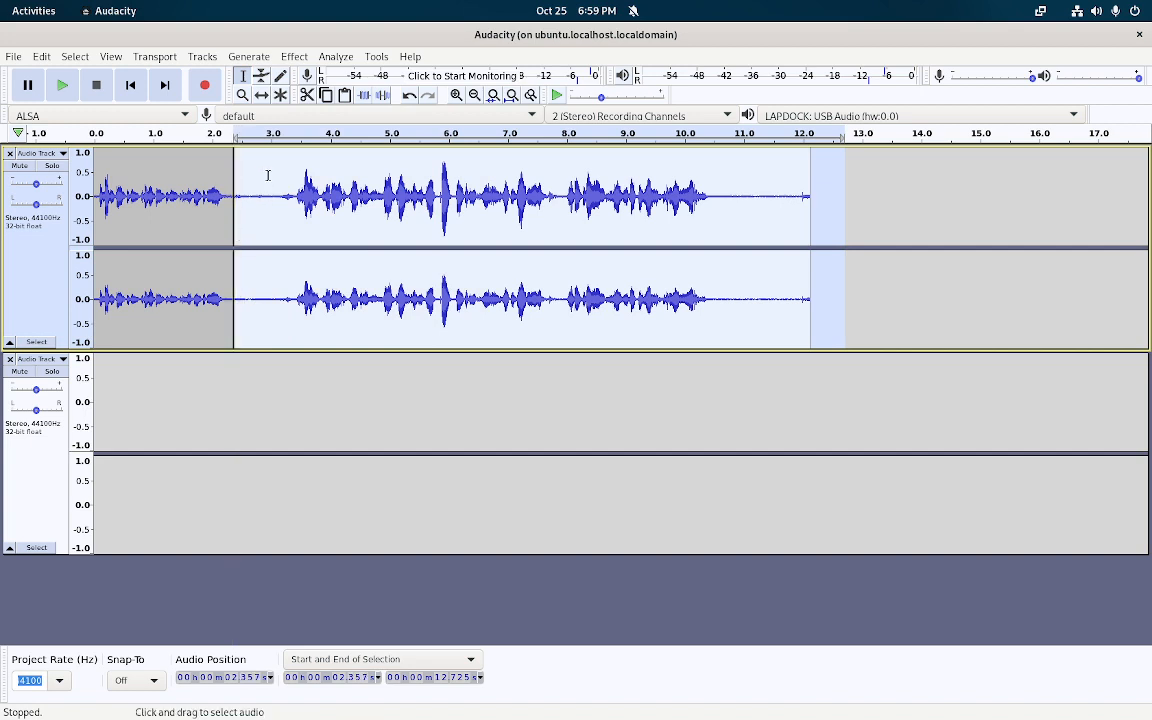
left_click(48, 57)
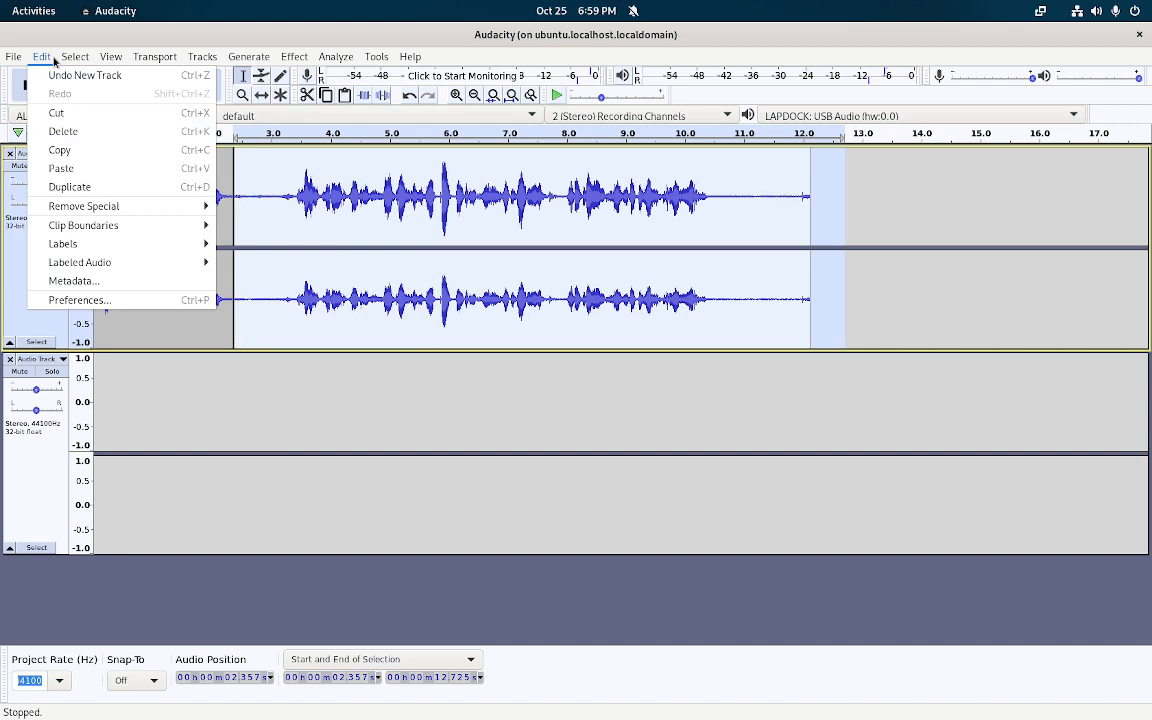
left_click(47, 114)
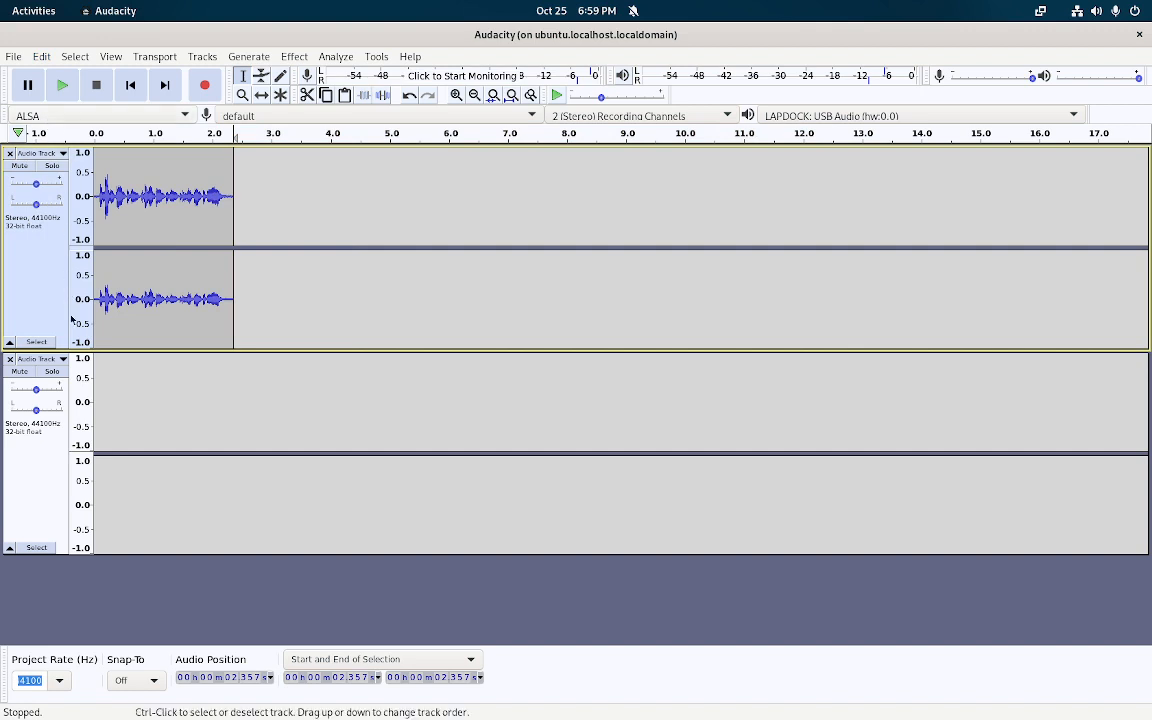
Paste the cut speech at the start of the new track and play the project
left_click(100, 360)
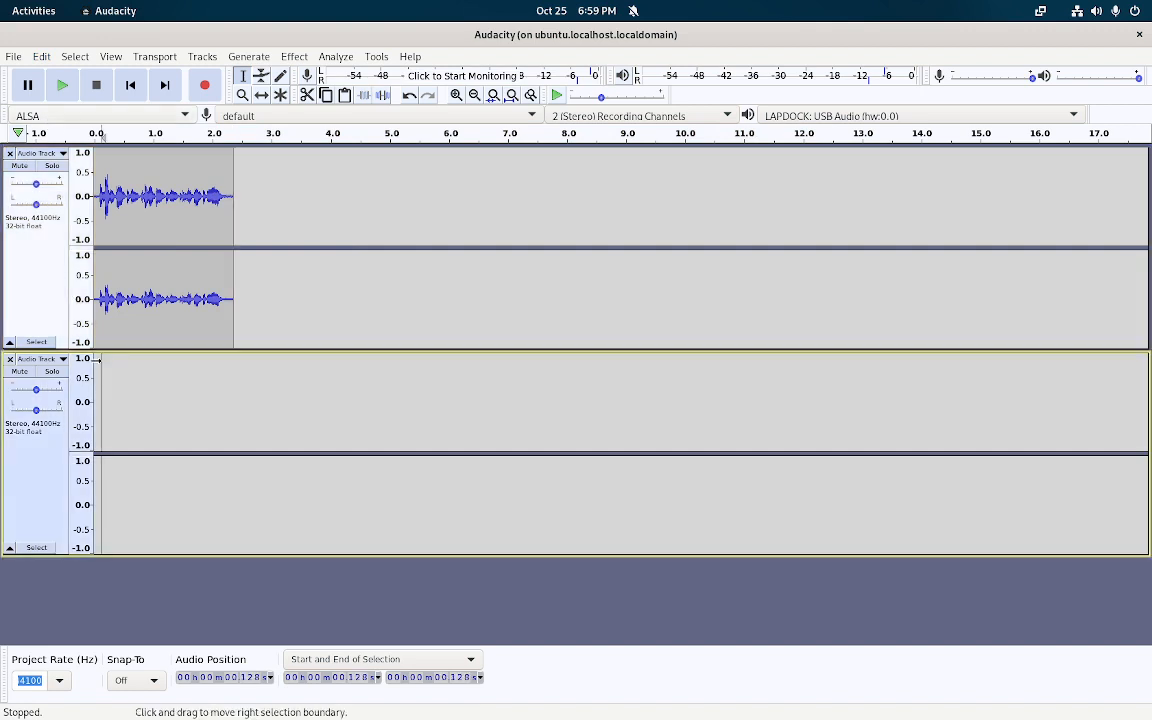
left_click(41, 57)
left_click(78, 167)
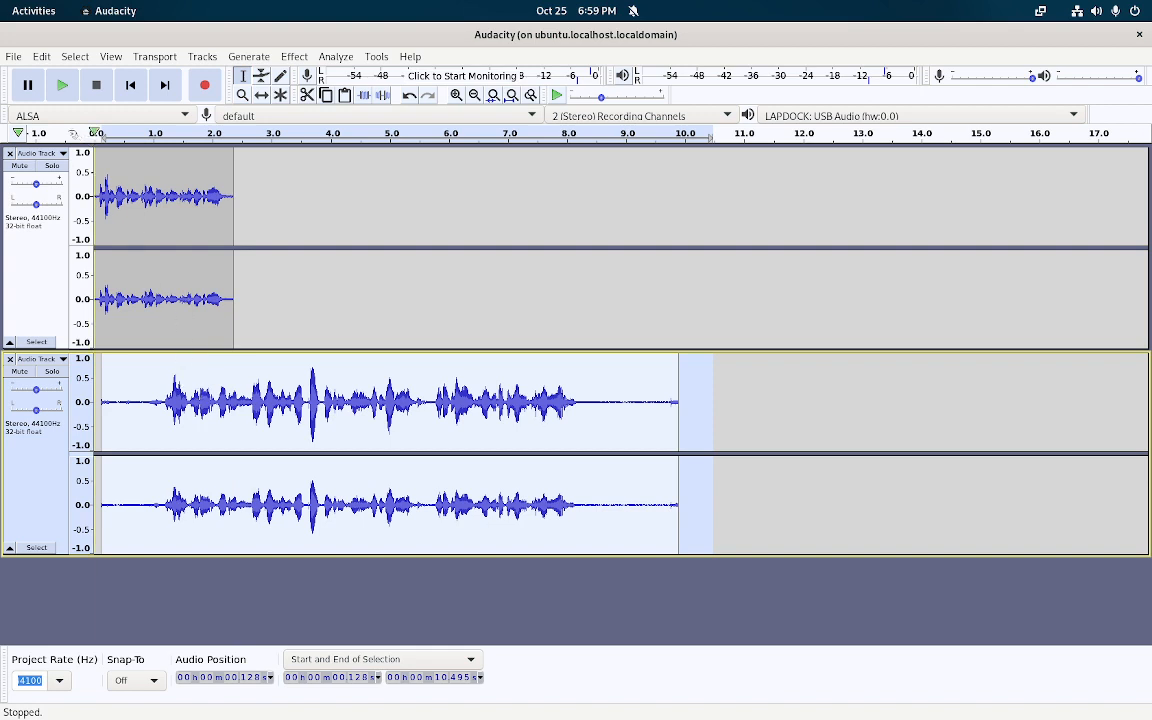
left_click(61, 86)
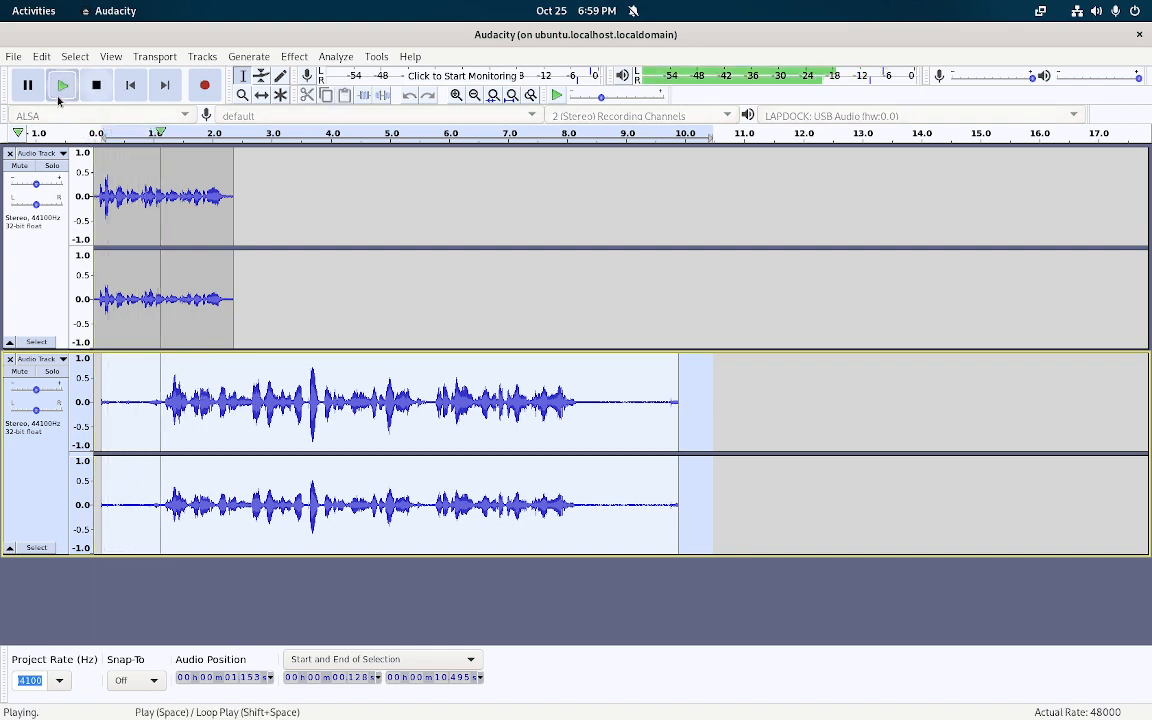
Stop playback and slide the first track's clip to start around 10 s with the Time Shift Tool
left_click(92, 86)
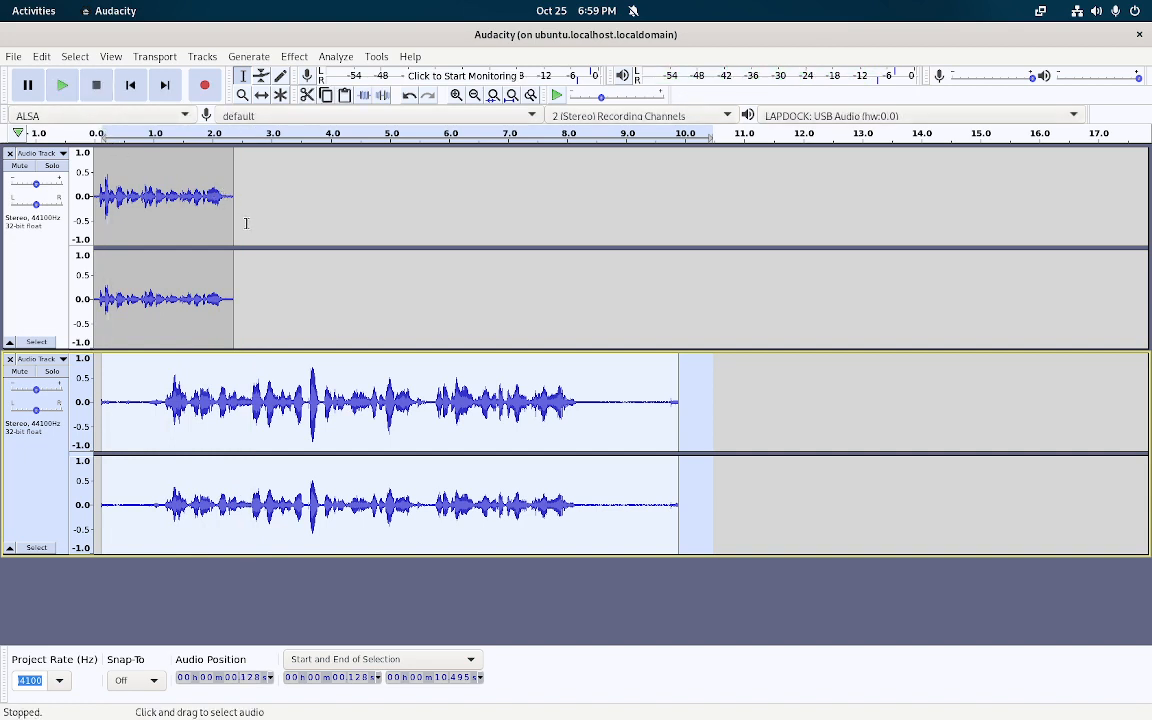
left_click_drag(246, 208, 96, 207)
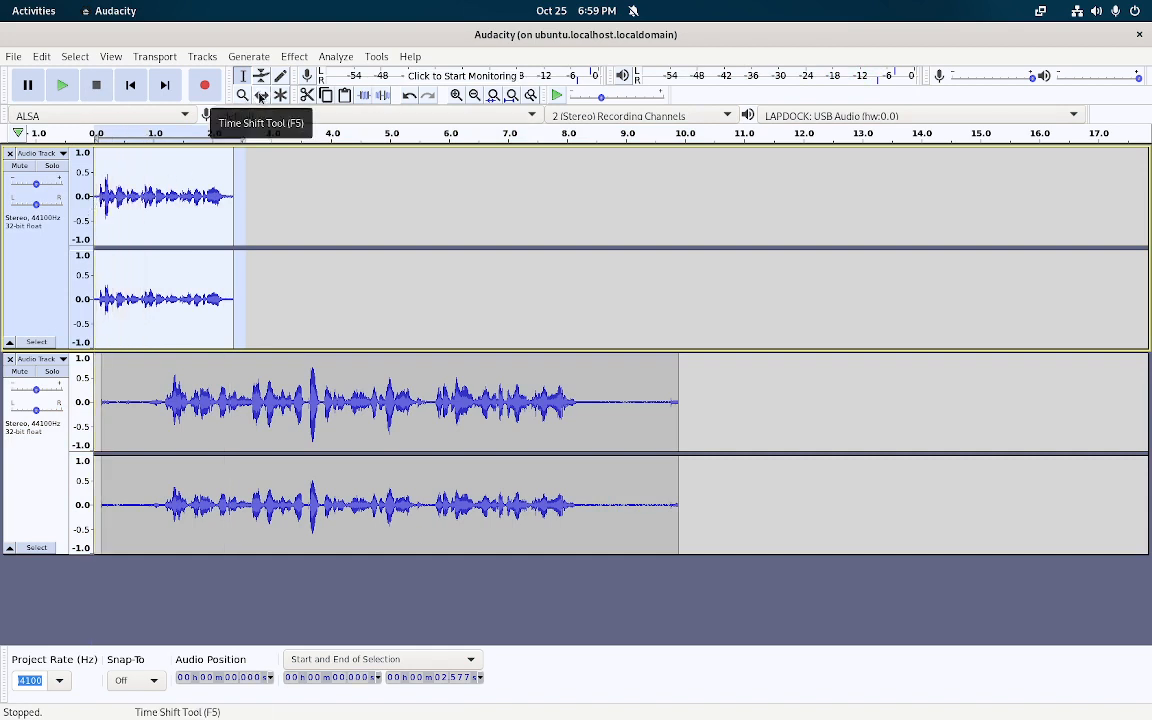
left_click(260, 96)
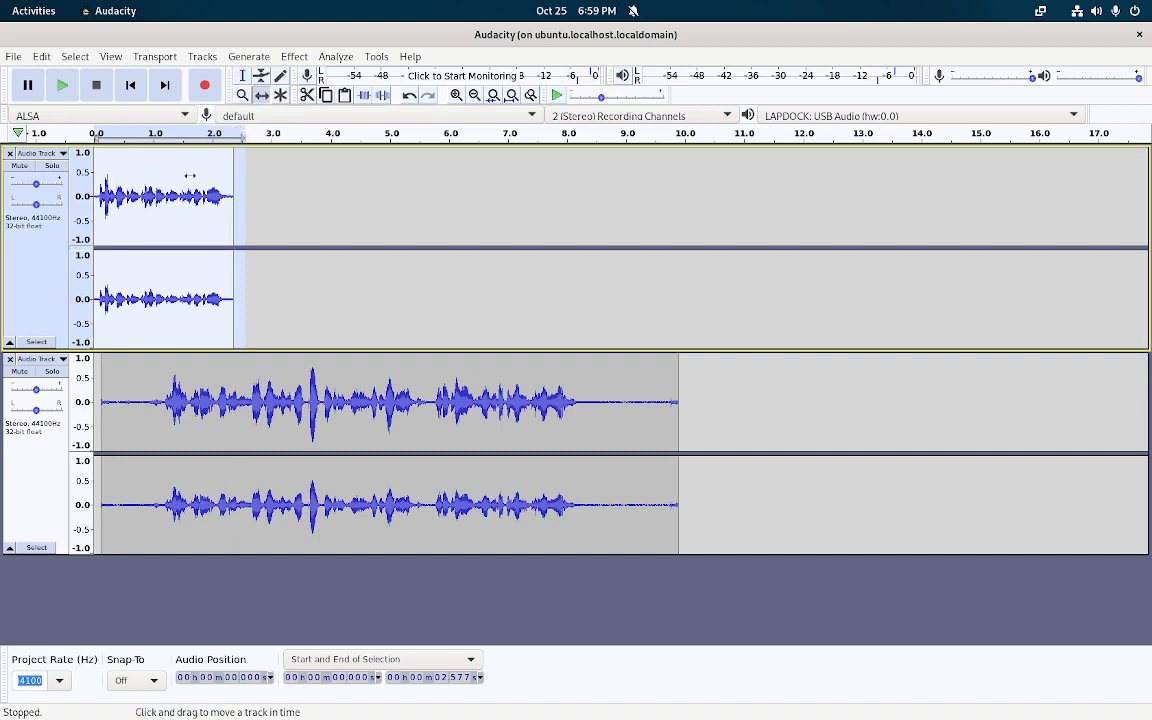
left_click_drag(165, 182, 744, 254)
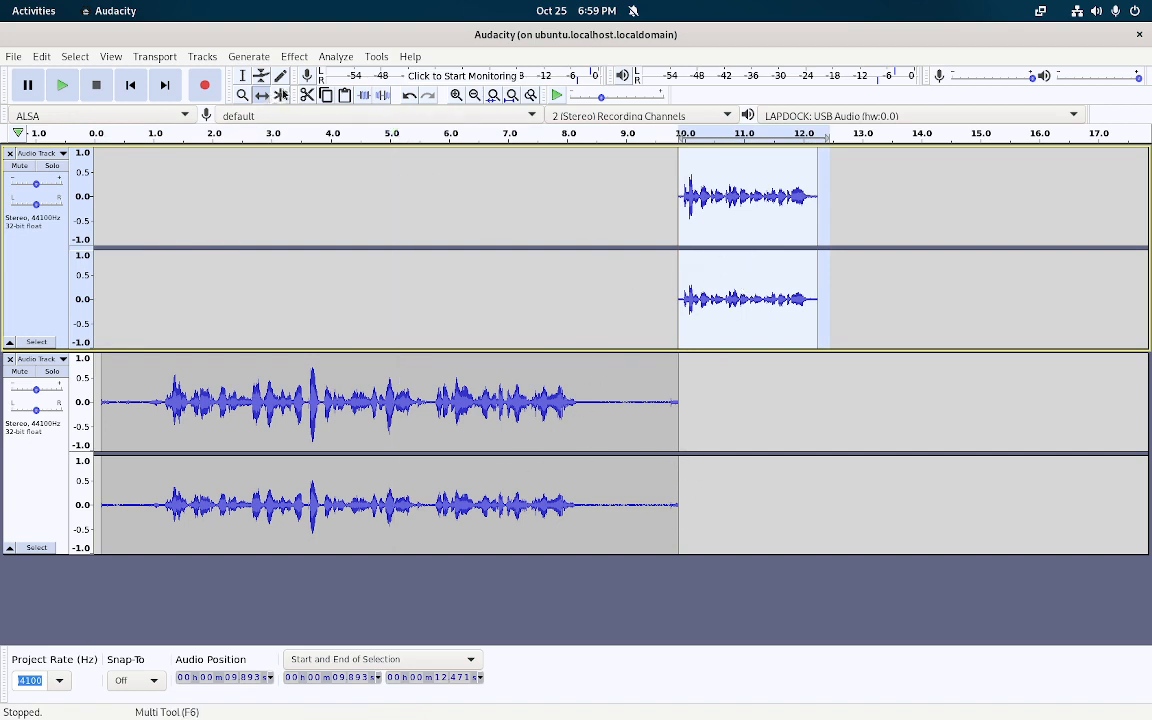
Undo the accidental cut of the clip and return to the Selection Tool
left_click(307, 95)
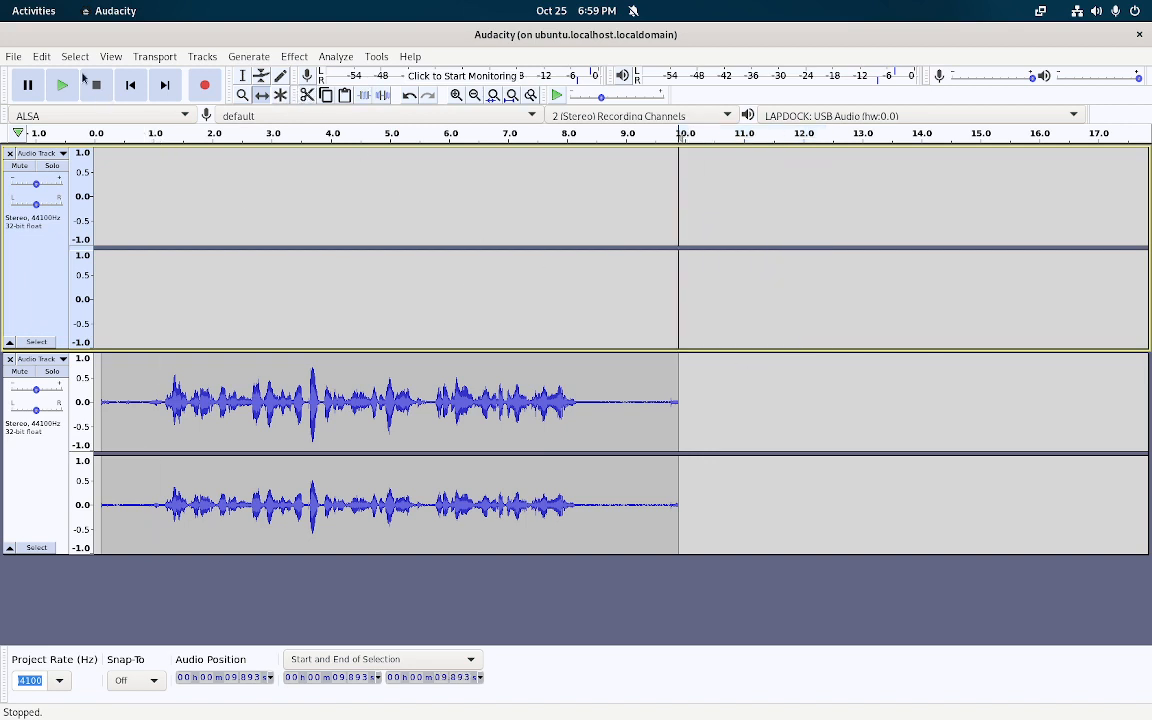
left_click(42, 57)
left_click(47, 76)
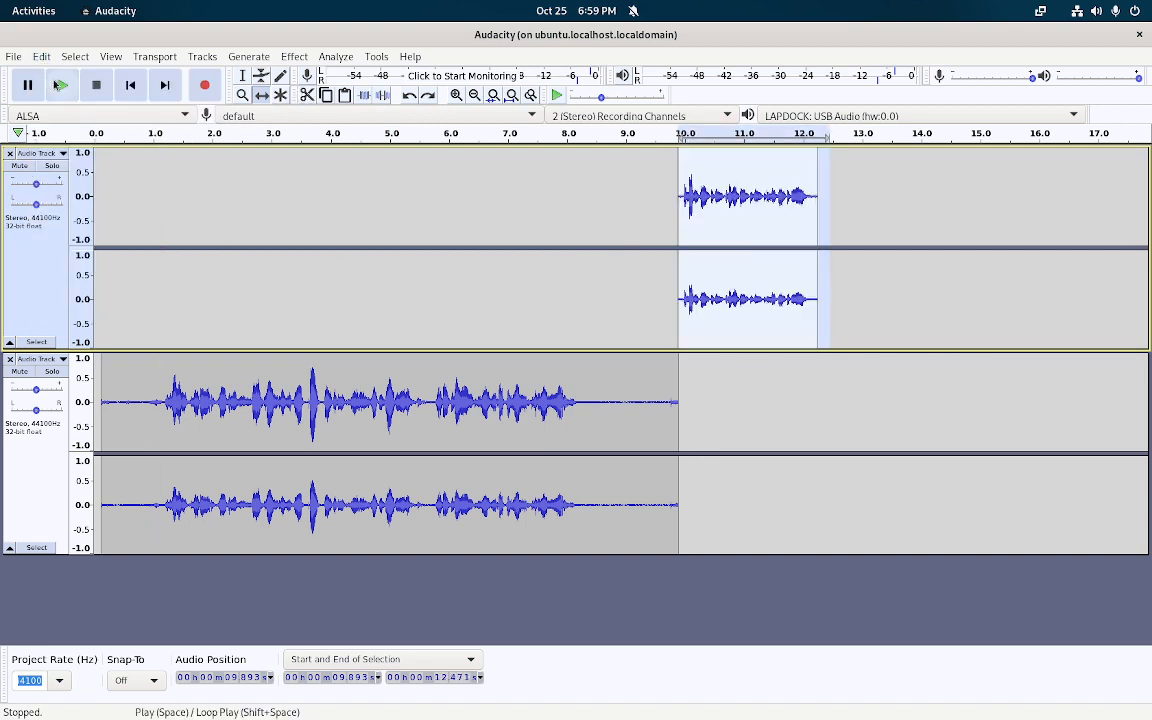
left_click(243, 77)
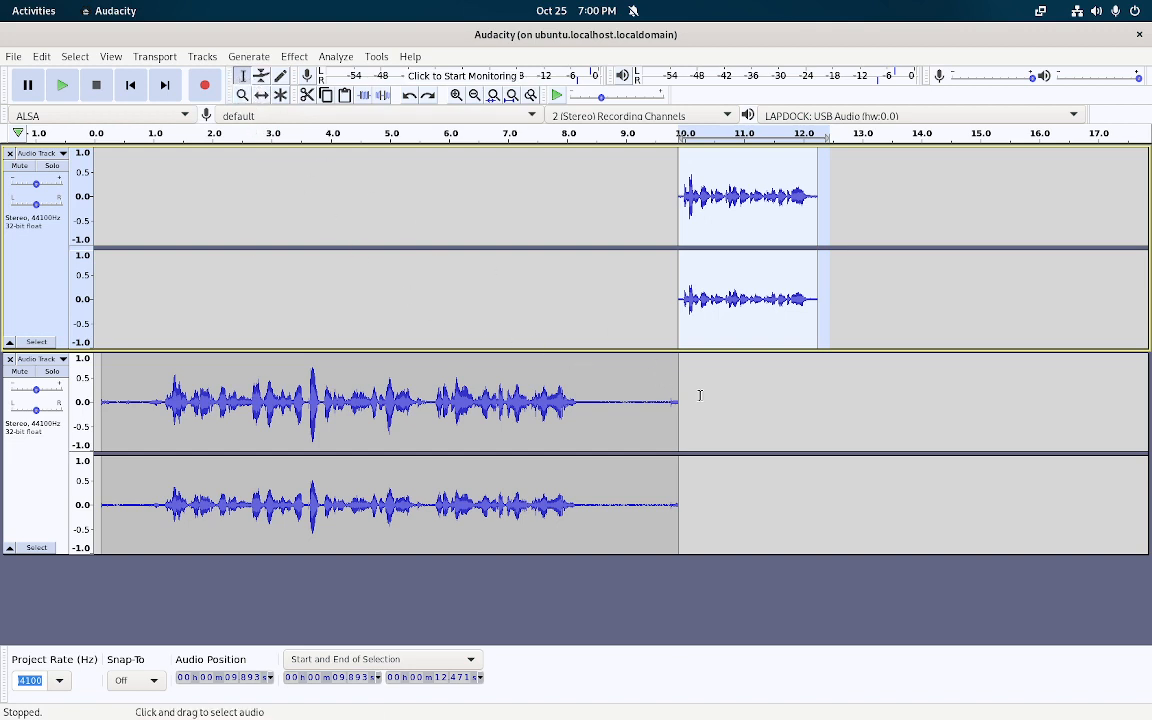
Cut the long recording's silent tail after 8.185 s and slide the short clip to start at 8.2 s
left_click_drag(699, 398, 577, 420)
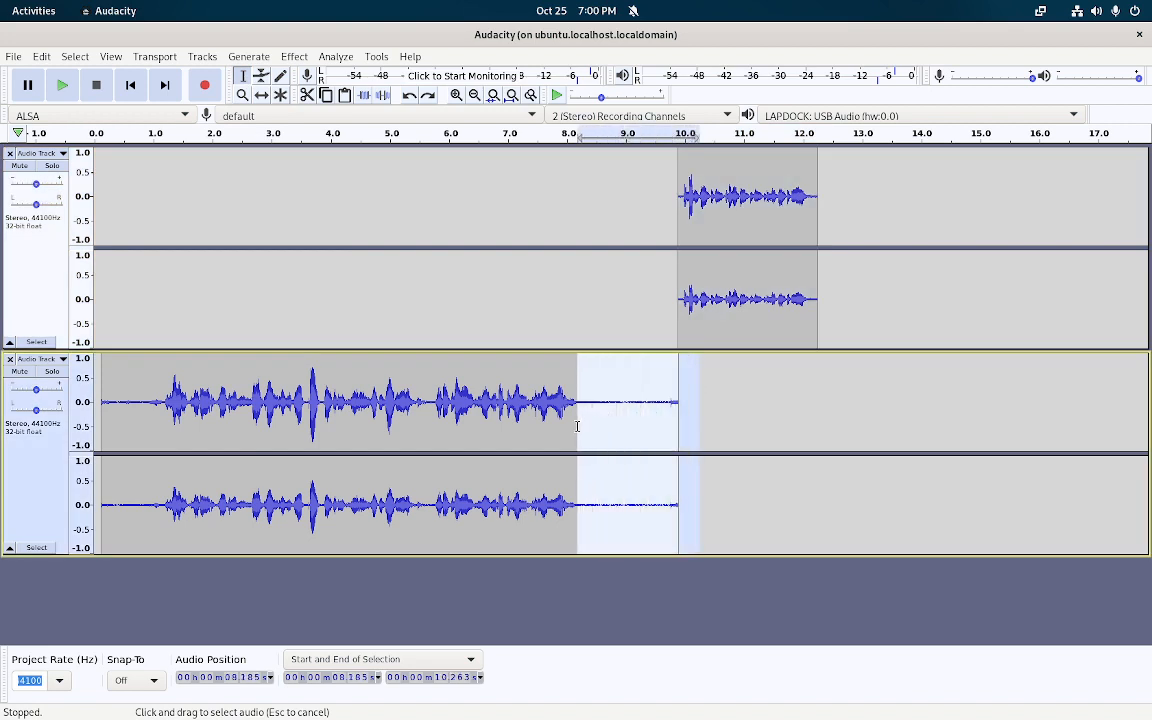
left_click(307, 95)
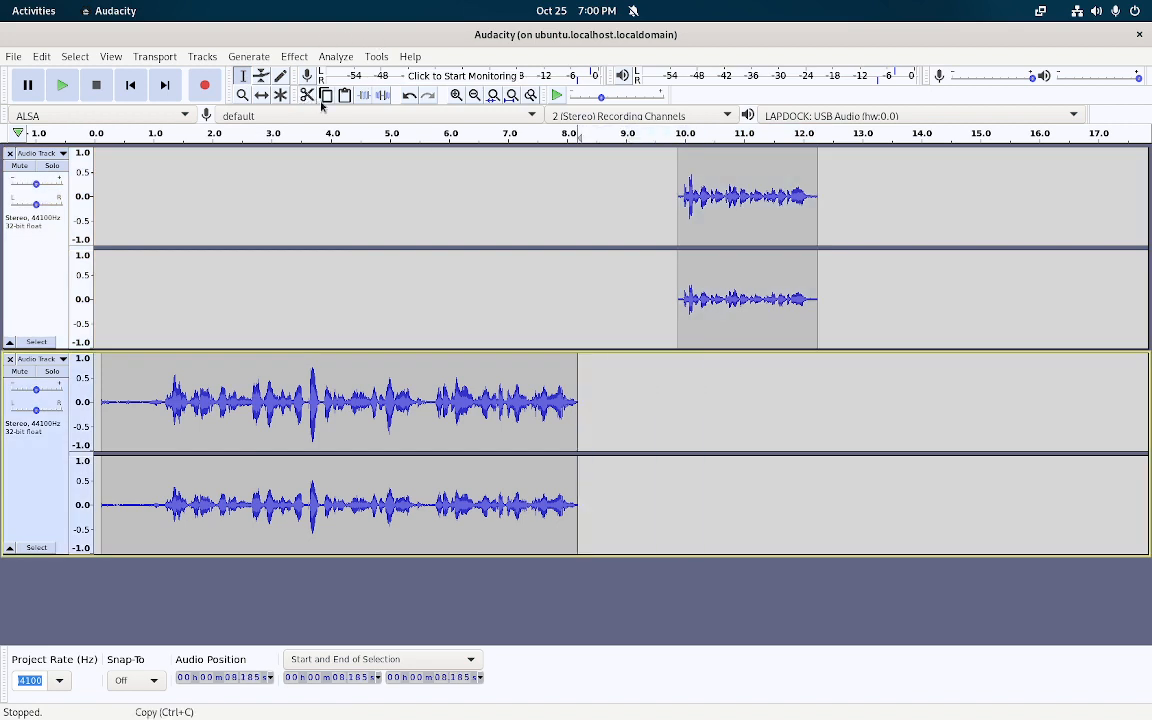
left_click(260, 96)
left_click_drag(752, 212, 653, 257)
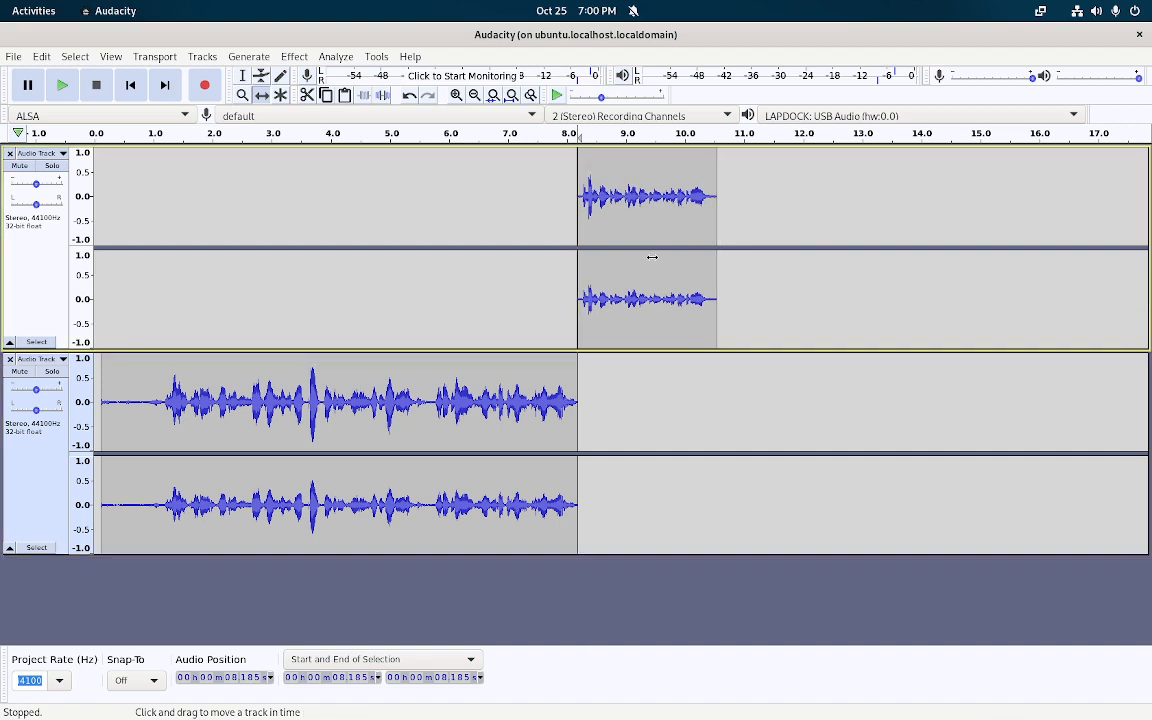
left_click(246, 77)
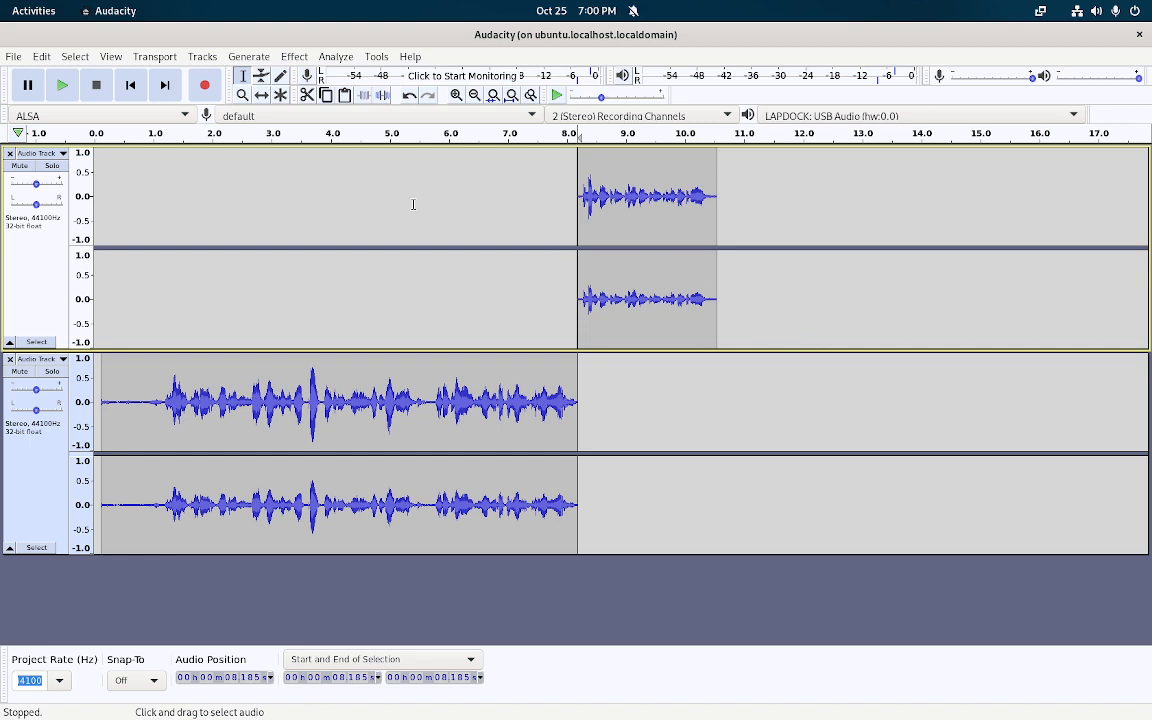
left_click(13, 57)
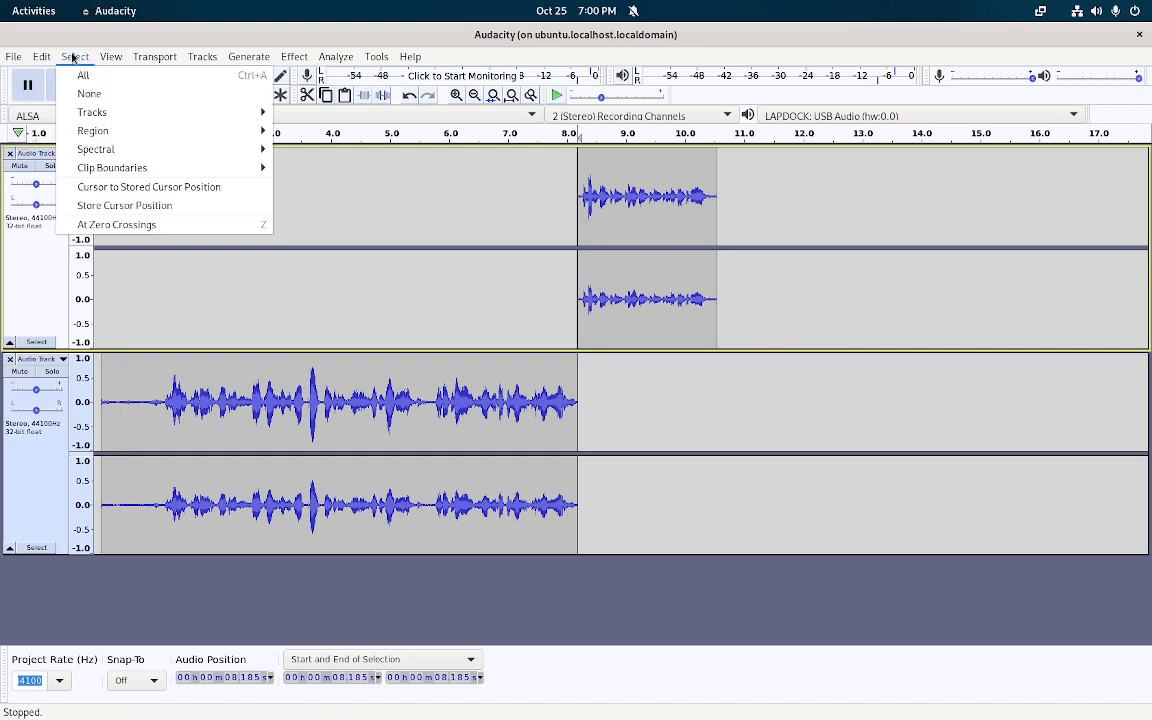
mouse_move(37, 57)
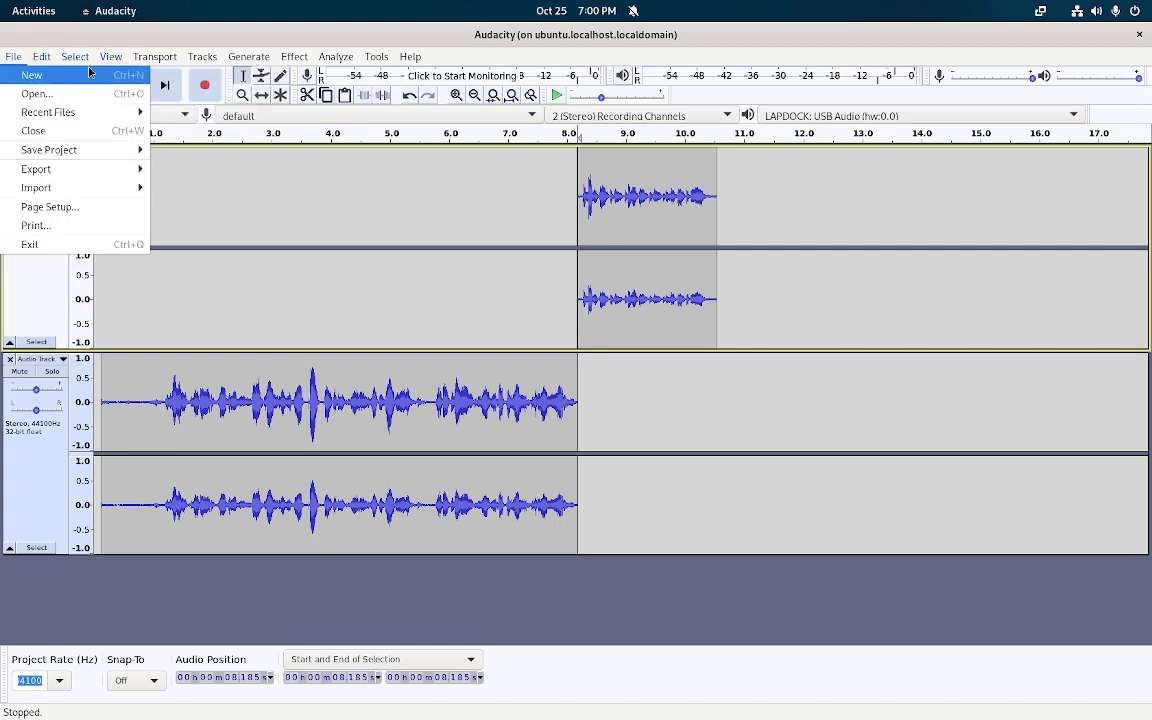
mouse_move(218, 60)
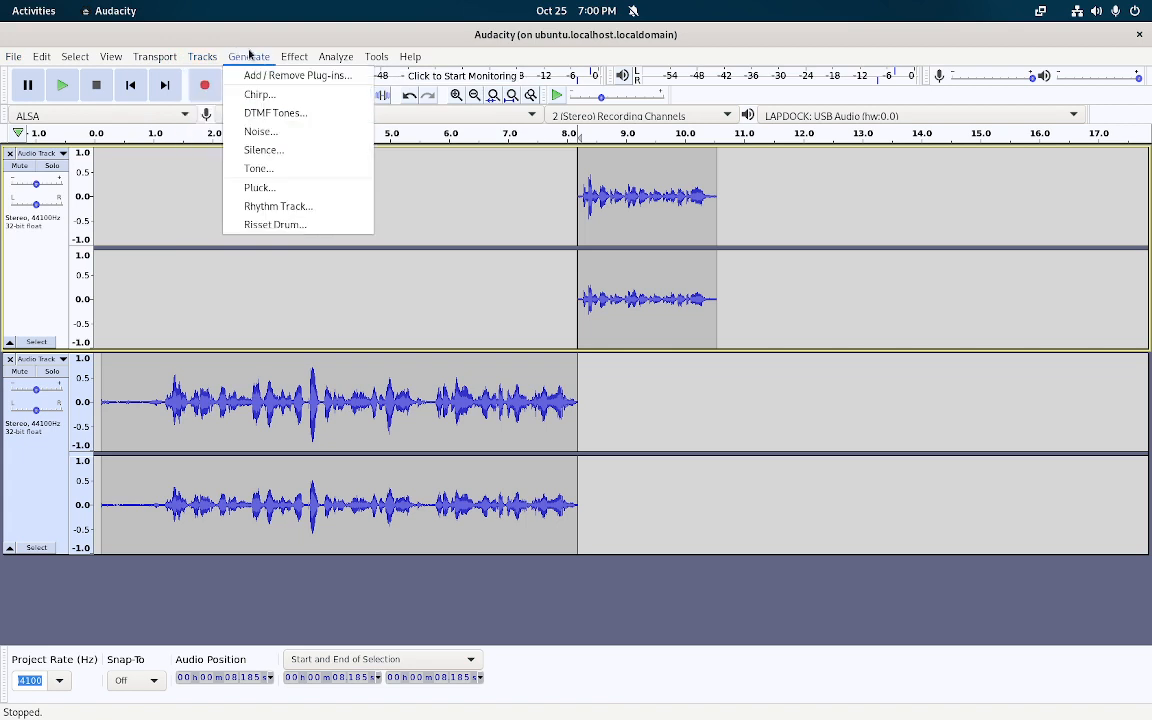
mouse_move(287, 62)
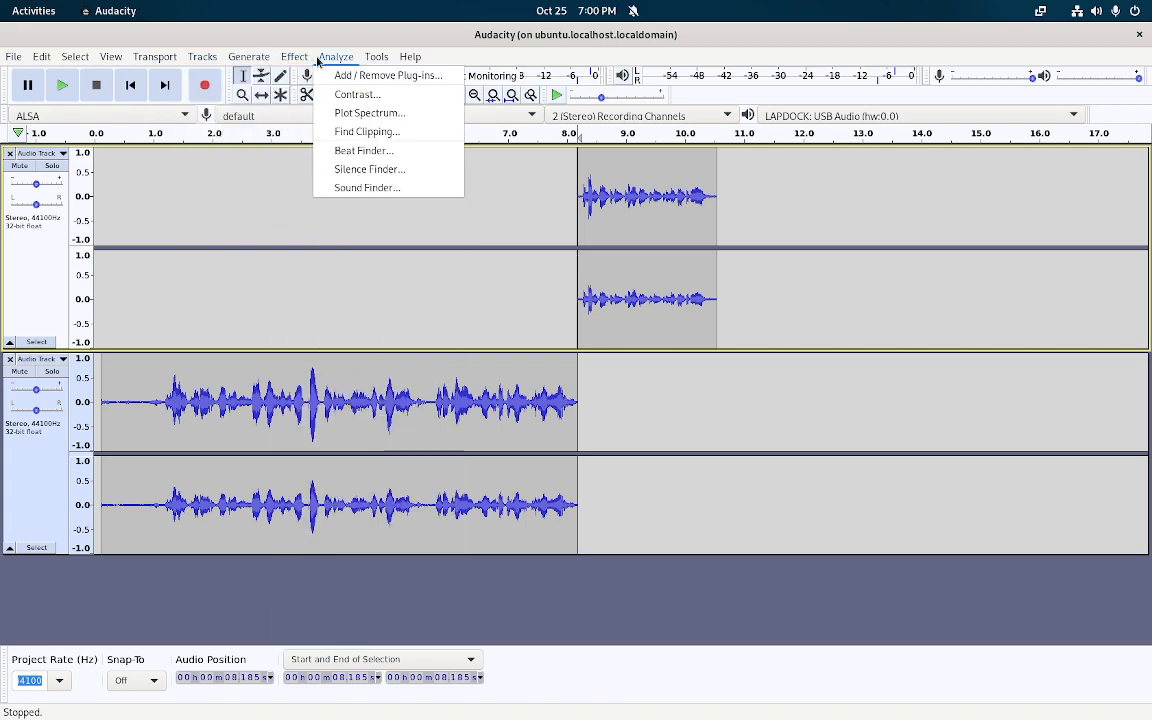
mouse_move(144, 62)
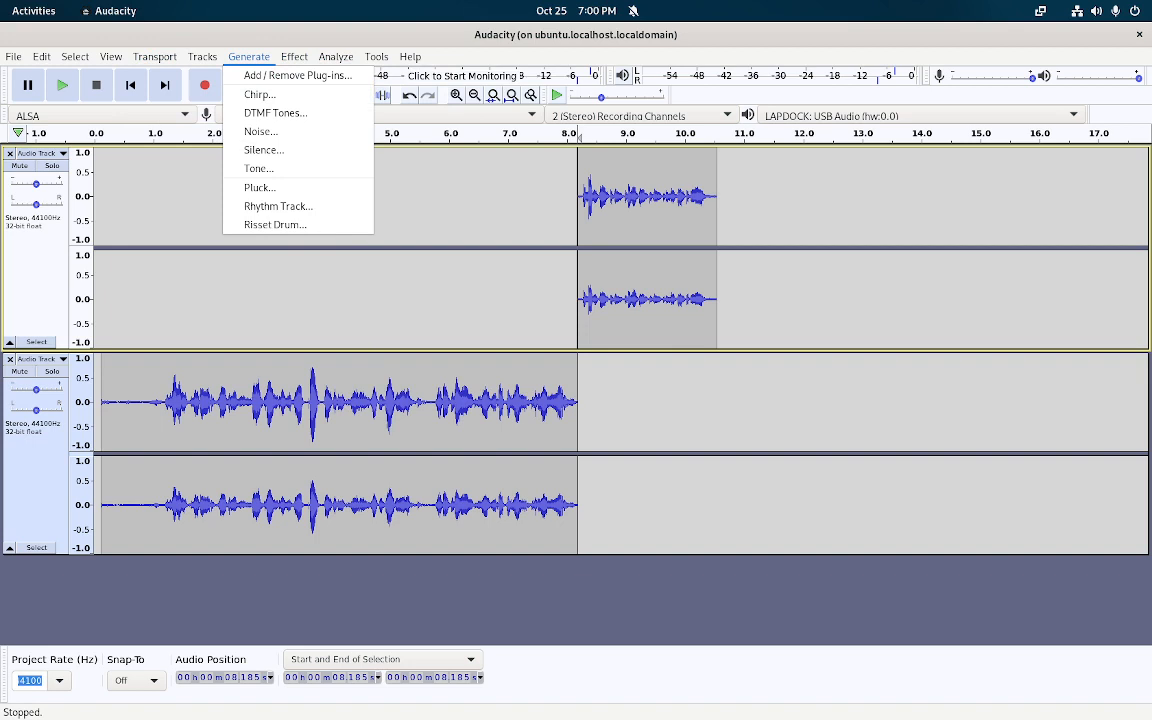
key("Escape")
key("alt+Tab")
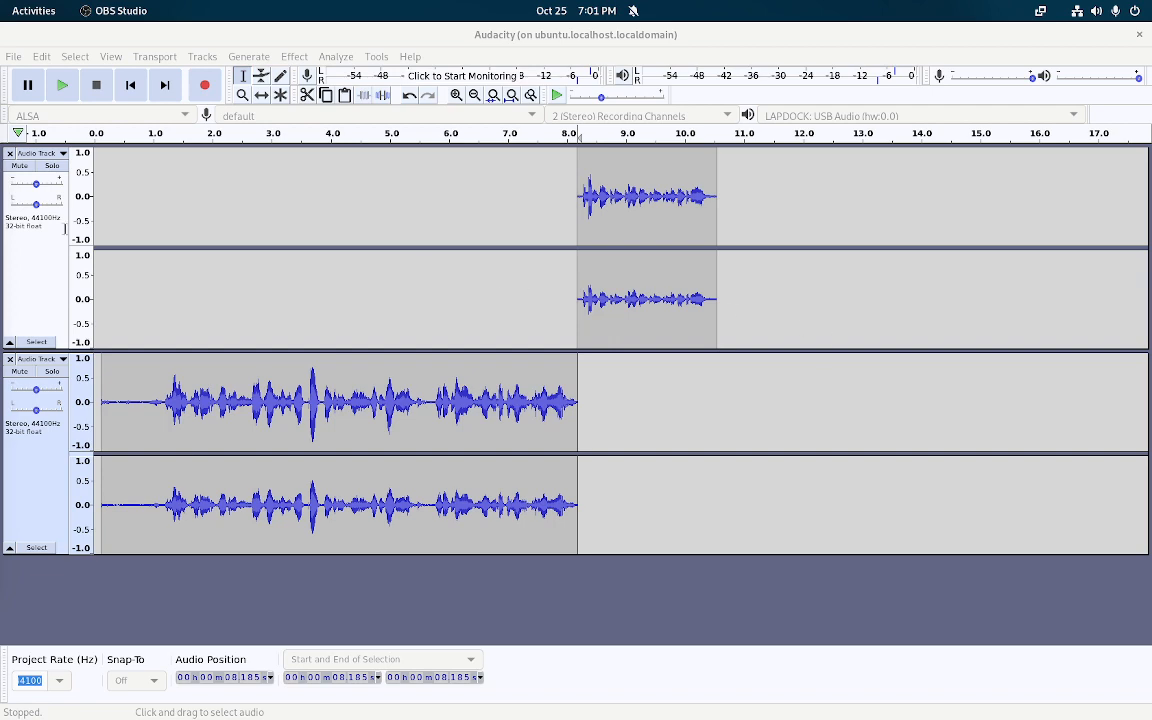
Drag awesometest.mp3 from the Music folder into Audacity as a third track, then close Files
left_click_drag(0, 215, 1088, 556)
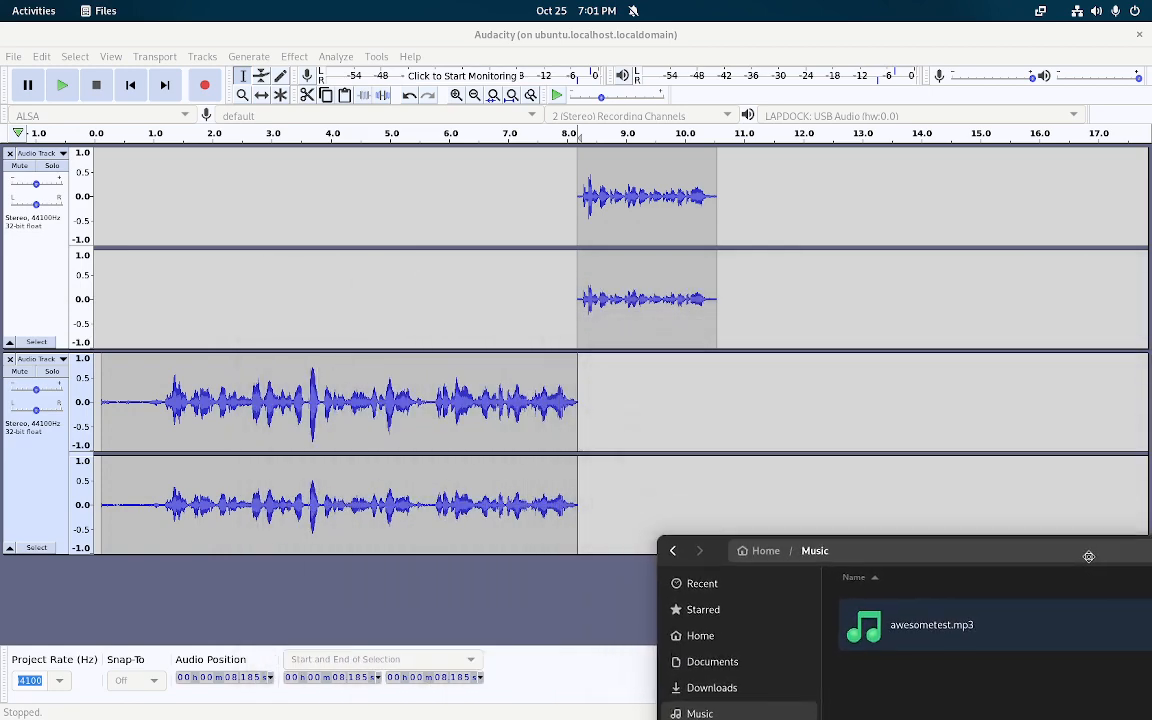
left_click_drag(958, 607, 886, 433)
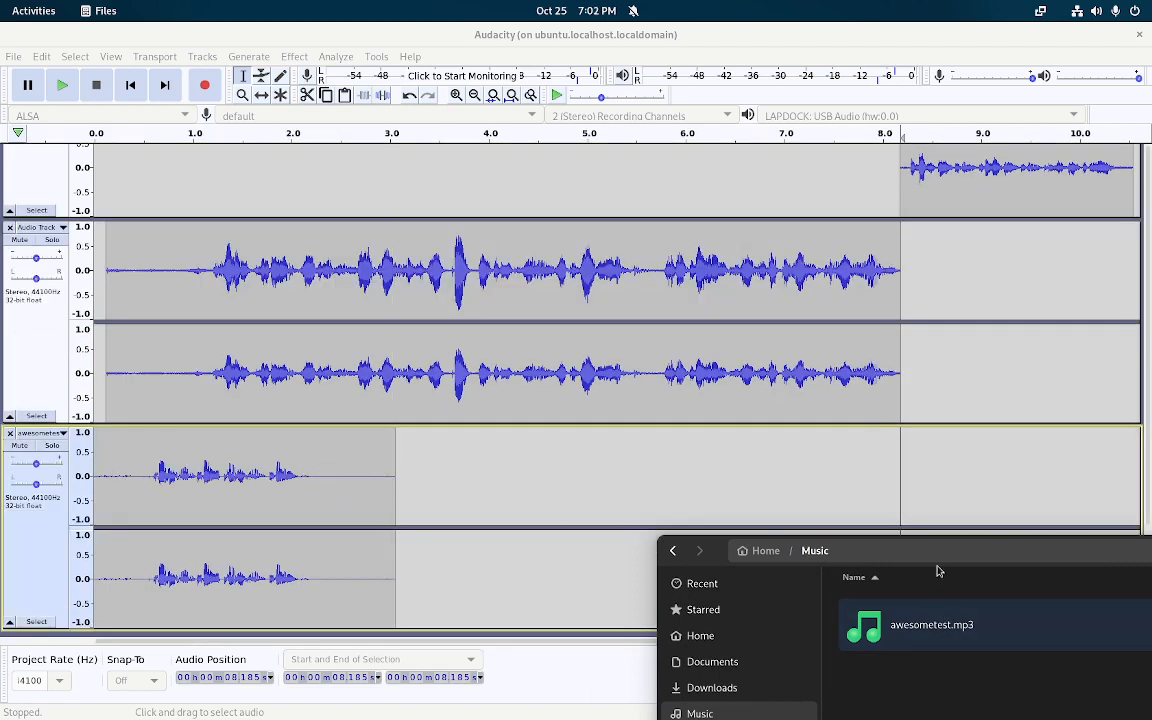
left_click_drag(938, 570, 540, 478)
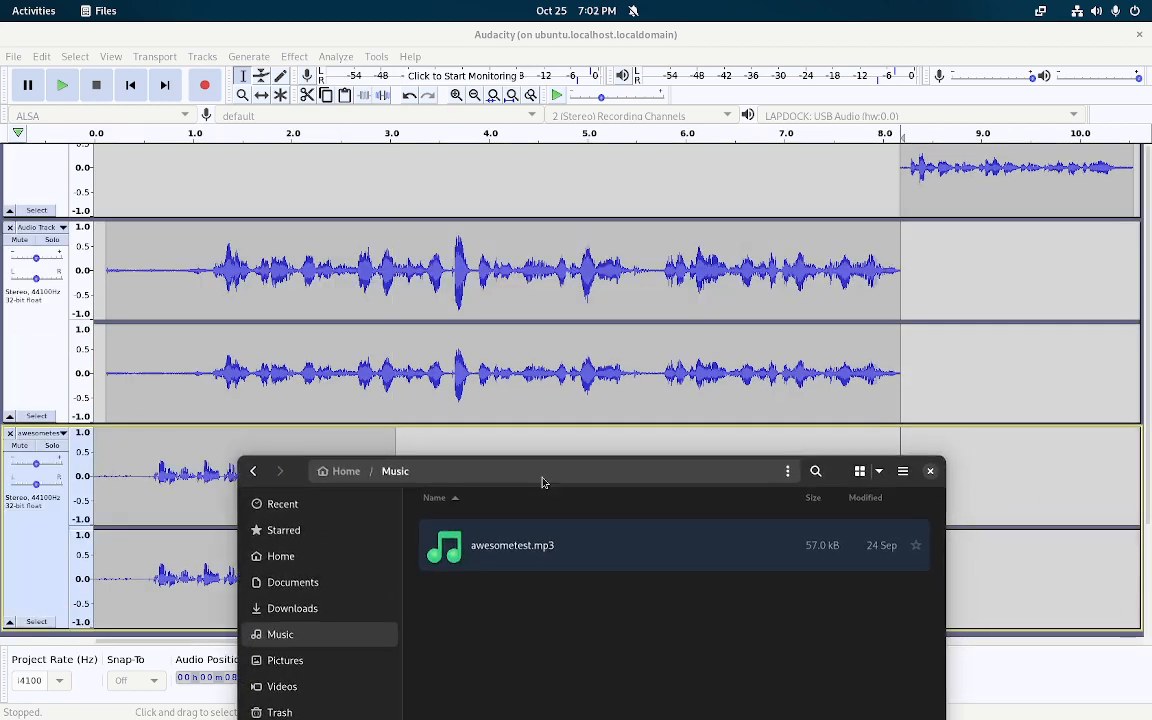
left_click(929, 471)
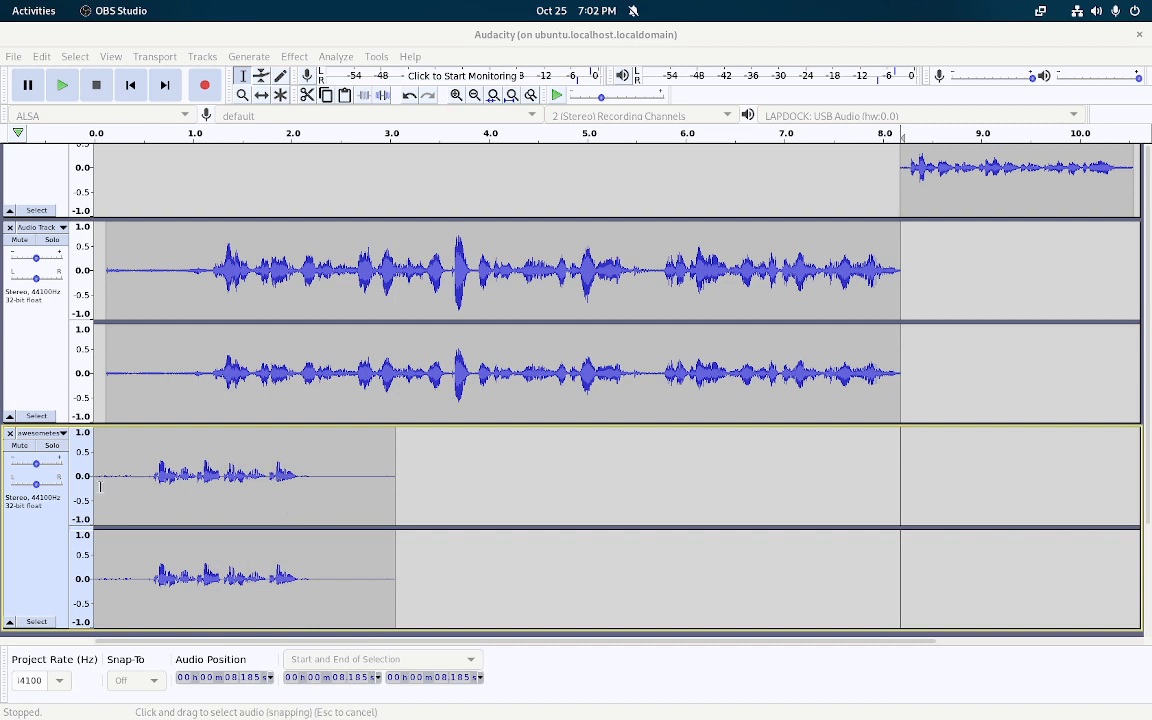
Select the awesometest clip and slide it to start near 7.6 s with the Time Shift Tool
scroll(293, 283, "up", 1)
scroll(293, 283, "up", 3)
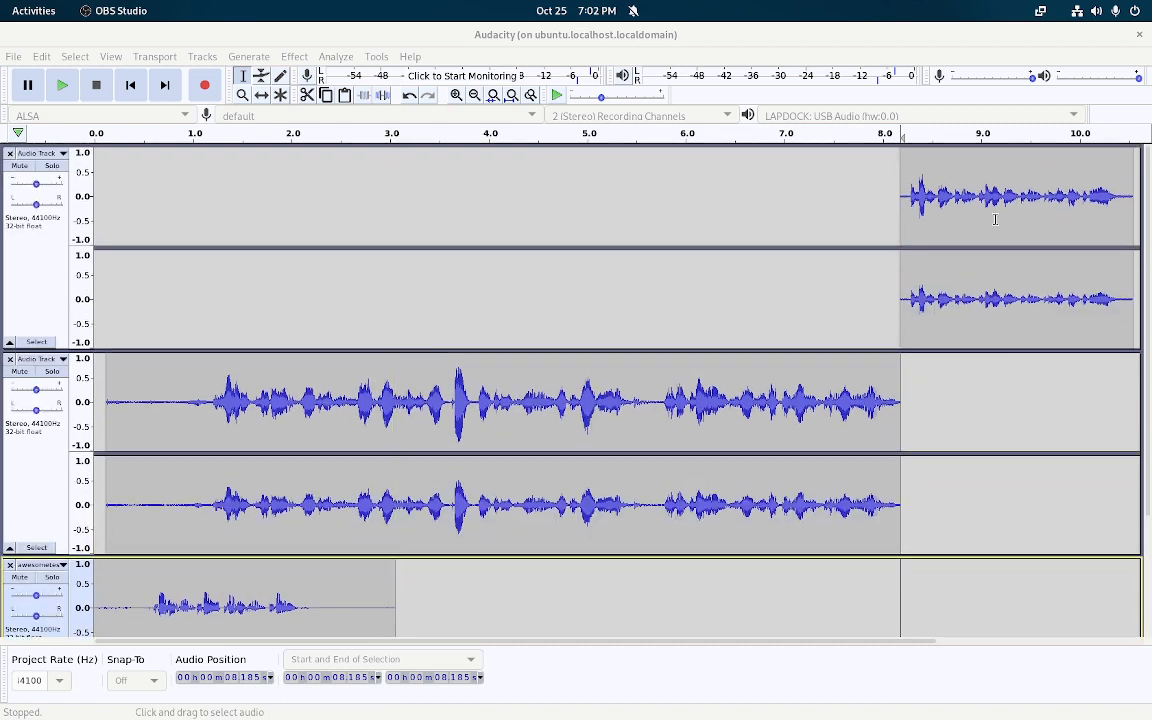
scroll(465, 278, "down", 4)
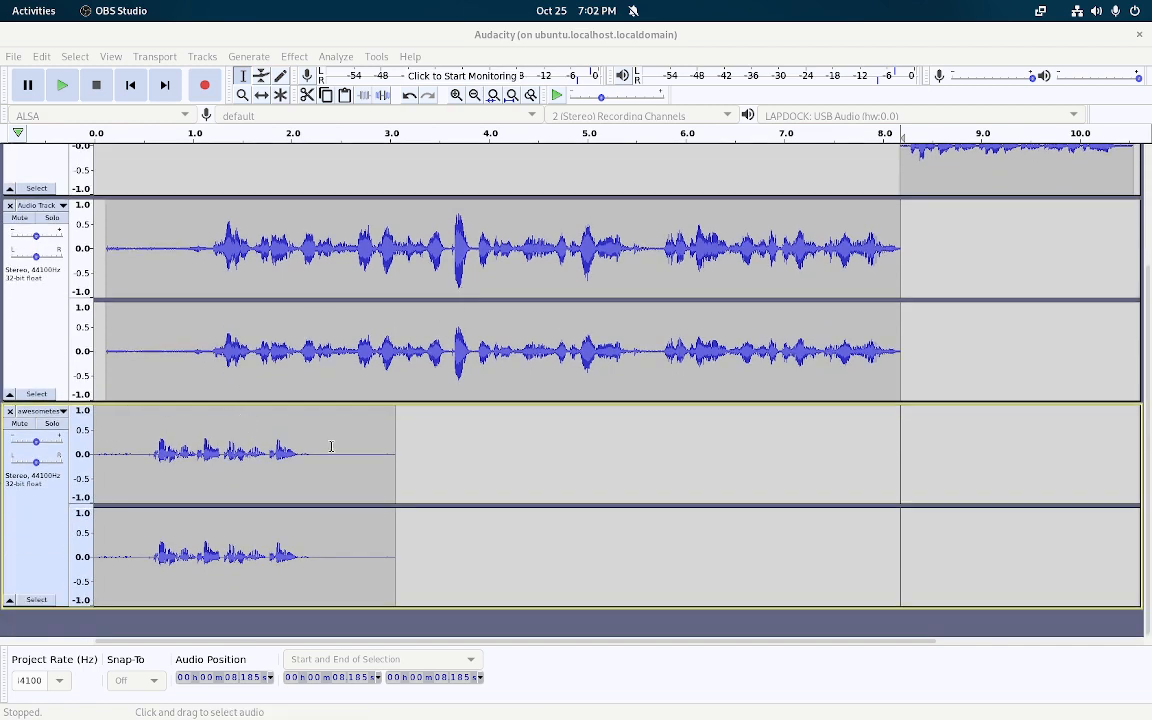
left_click_drag(375, 440, 117, 440)
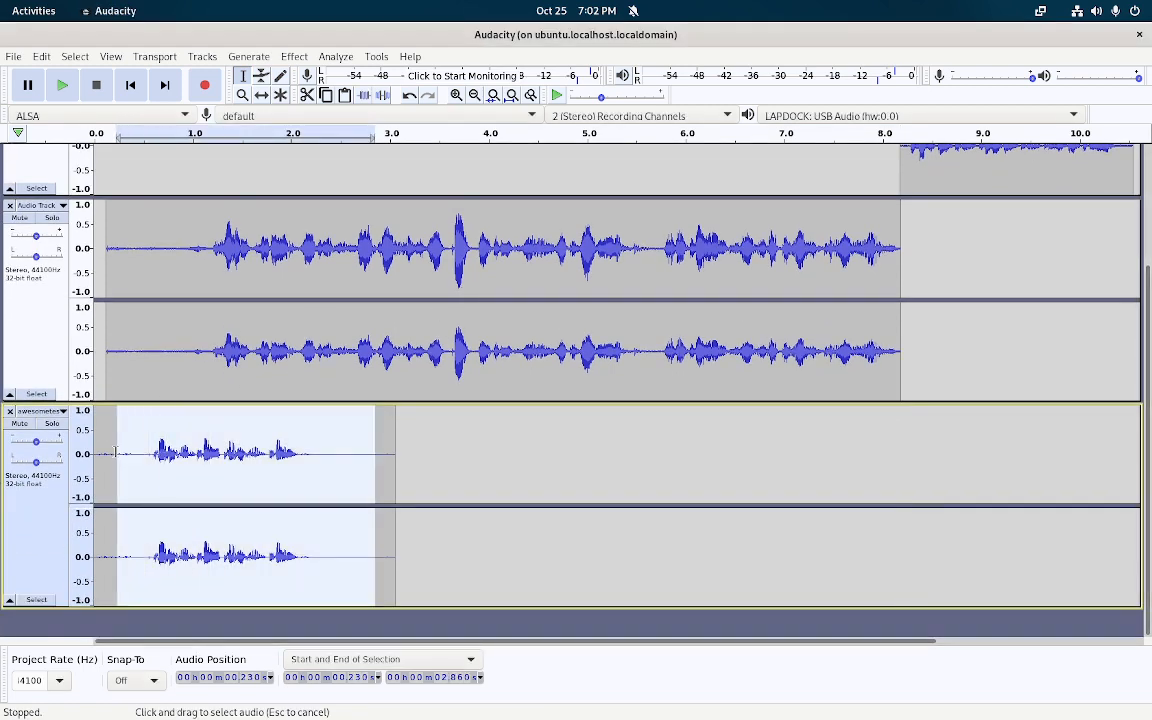
left_click(261, 94)
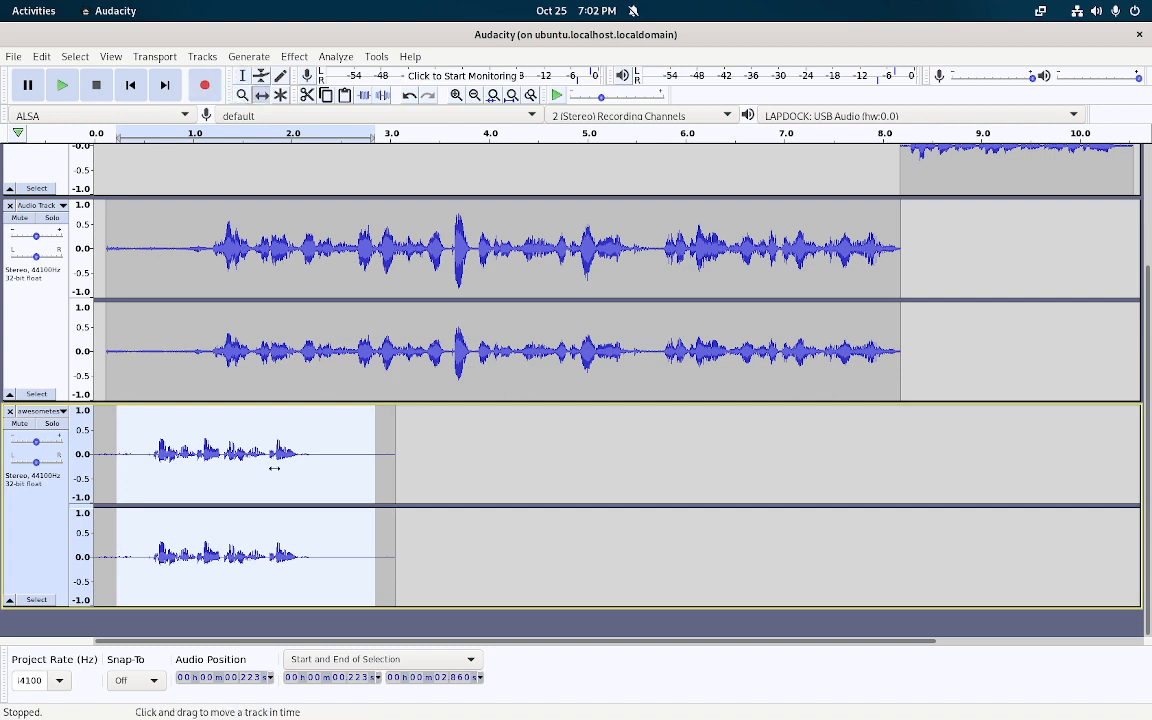
left_click_drag(273, 465, 1033, 465)
Shift the top speech clip later to about 8.9 s
scroll(1033, 435, "up", 1)
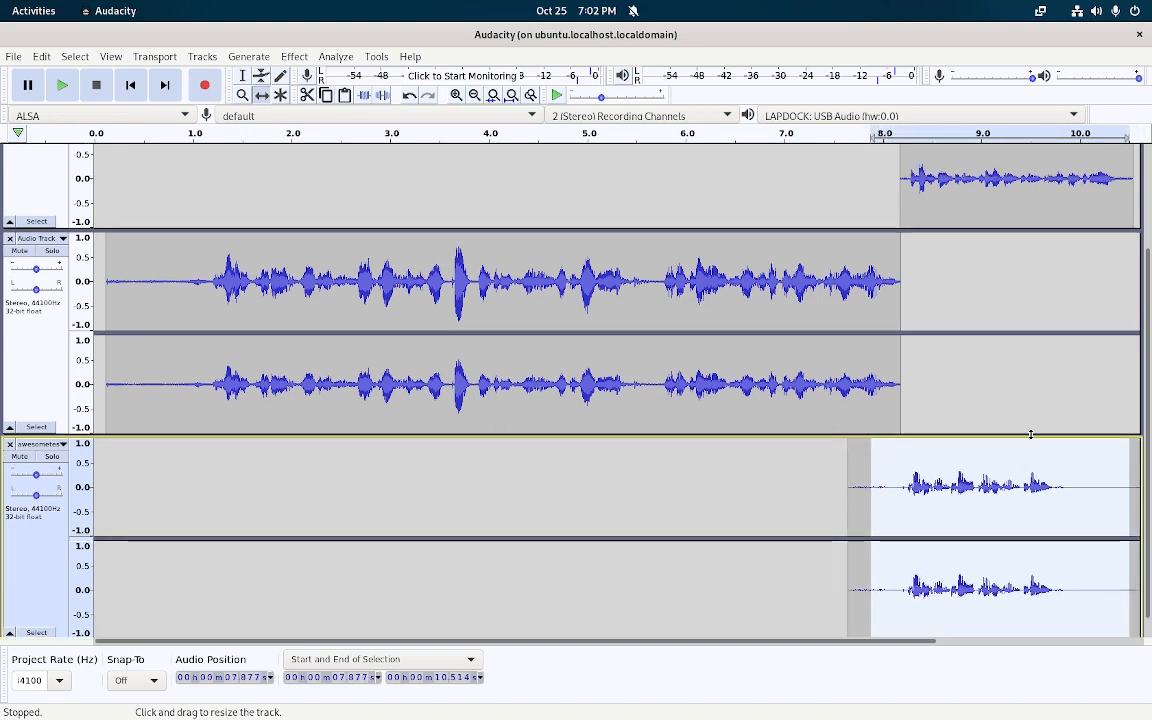
scroll(990, 340, "up", 3)
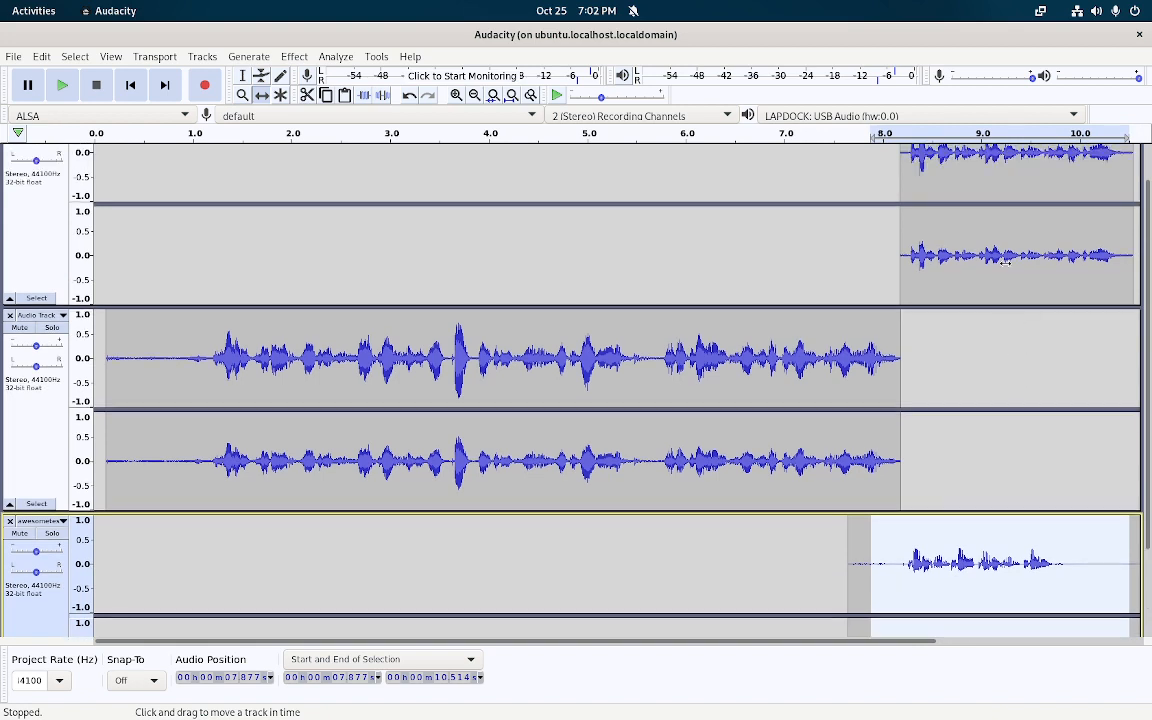
left_click_drag(1005, 262, 1082, 262)
scroll(990, 528, "up", 1)
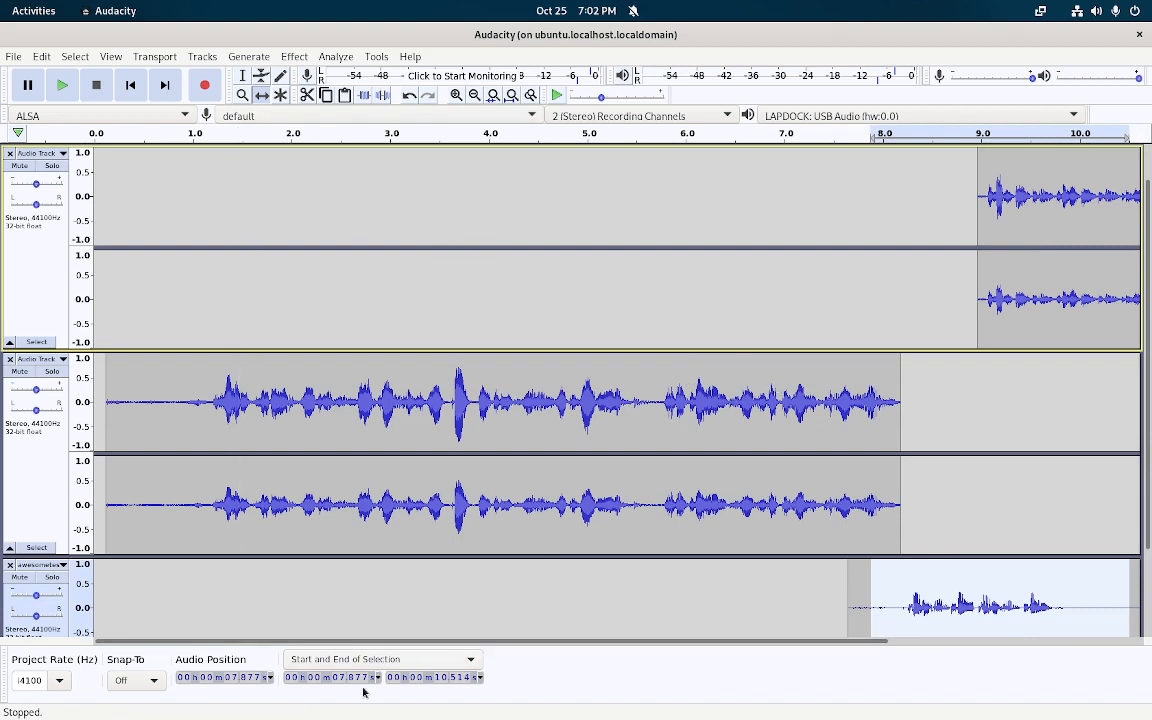
left_click(106, 57)
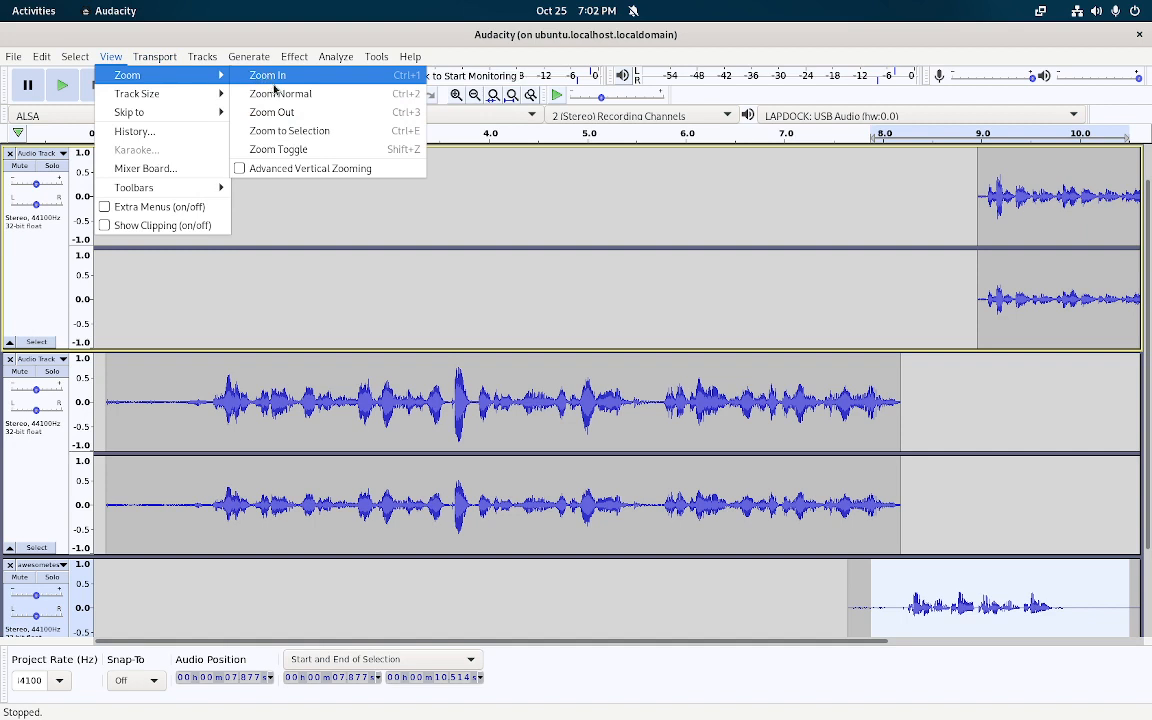
Zoom out, nudge the awesometest clip later, and slide the top speech clip to about 10.8 s
left_click(407, 122)
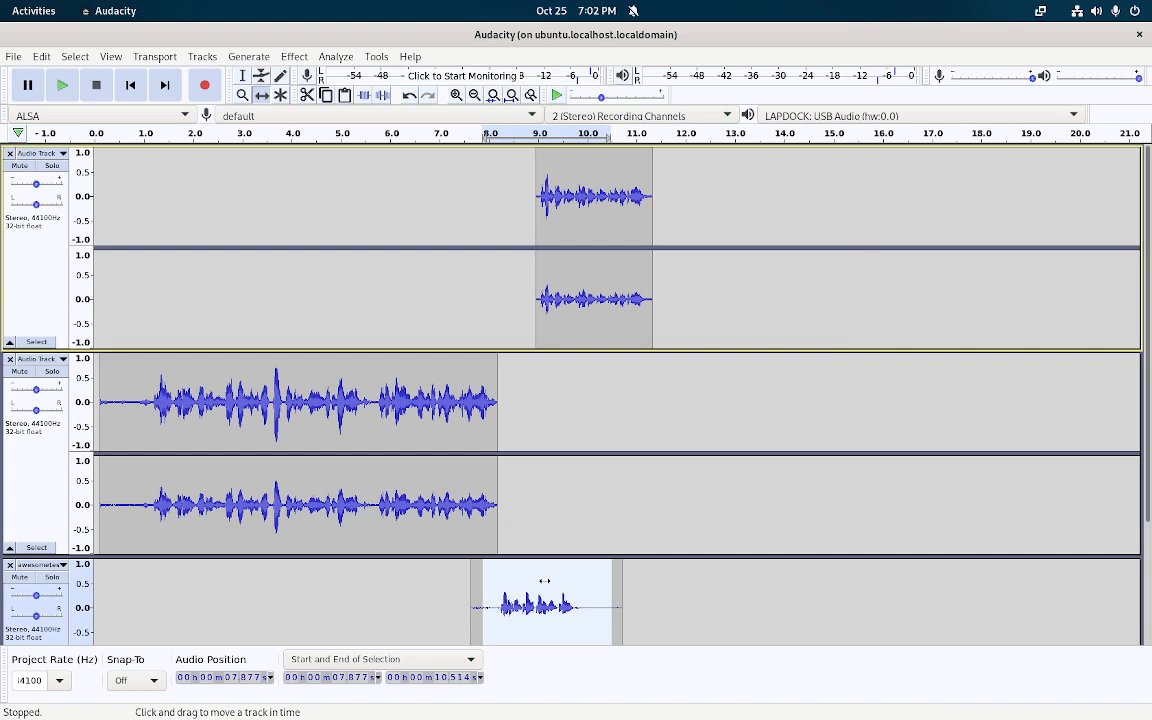
left_click_drag(528, 596, 576, 582)
scroll(244, 340, "down", 3)
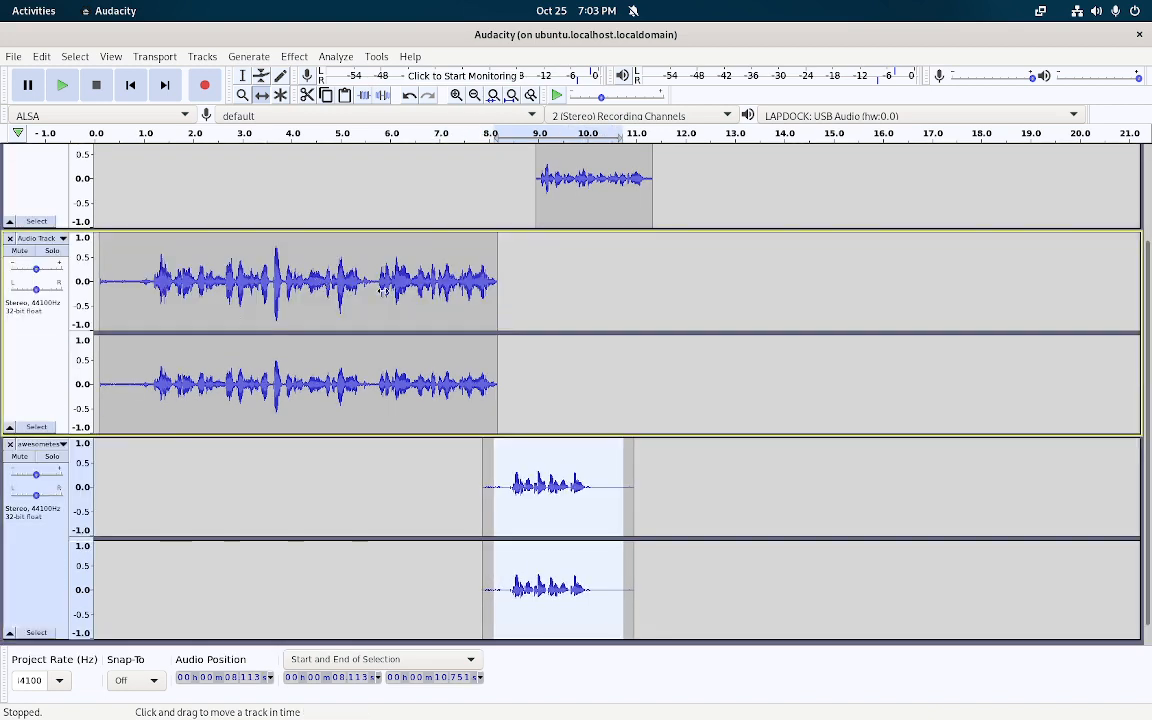
left_click(548, 465)
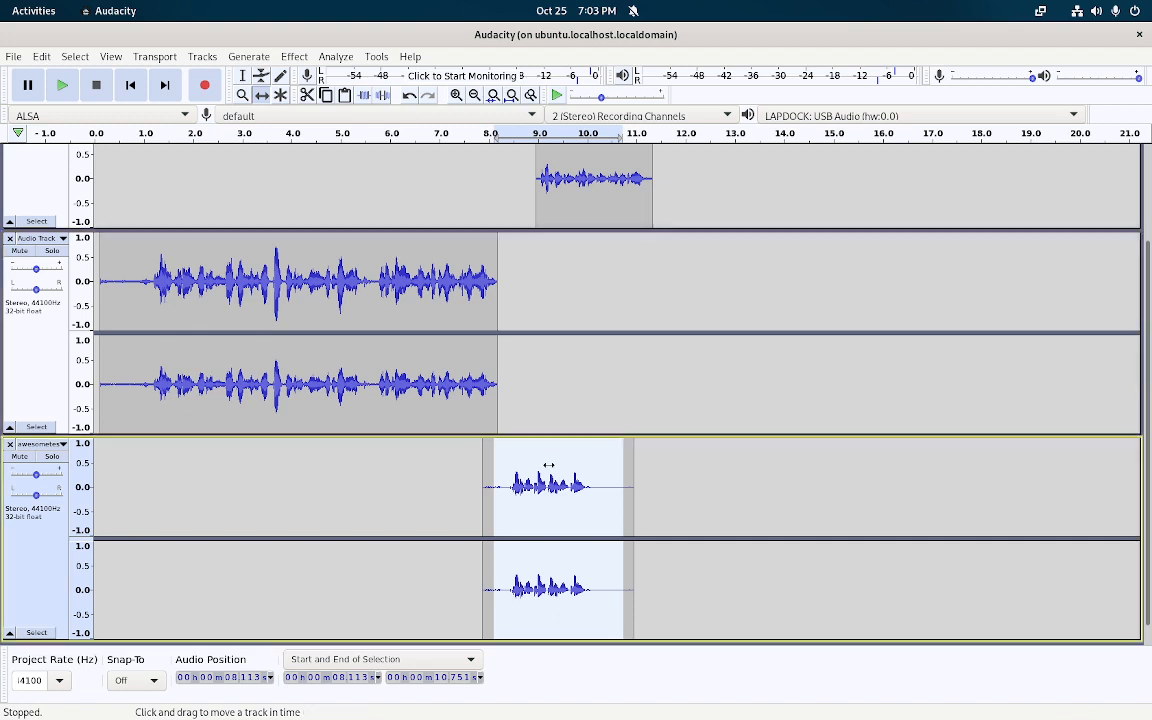
left_click_drag(597, 192, 689, 192)
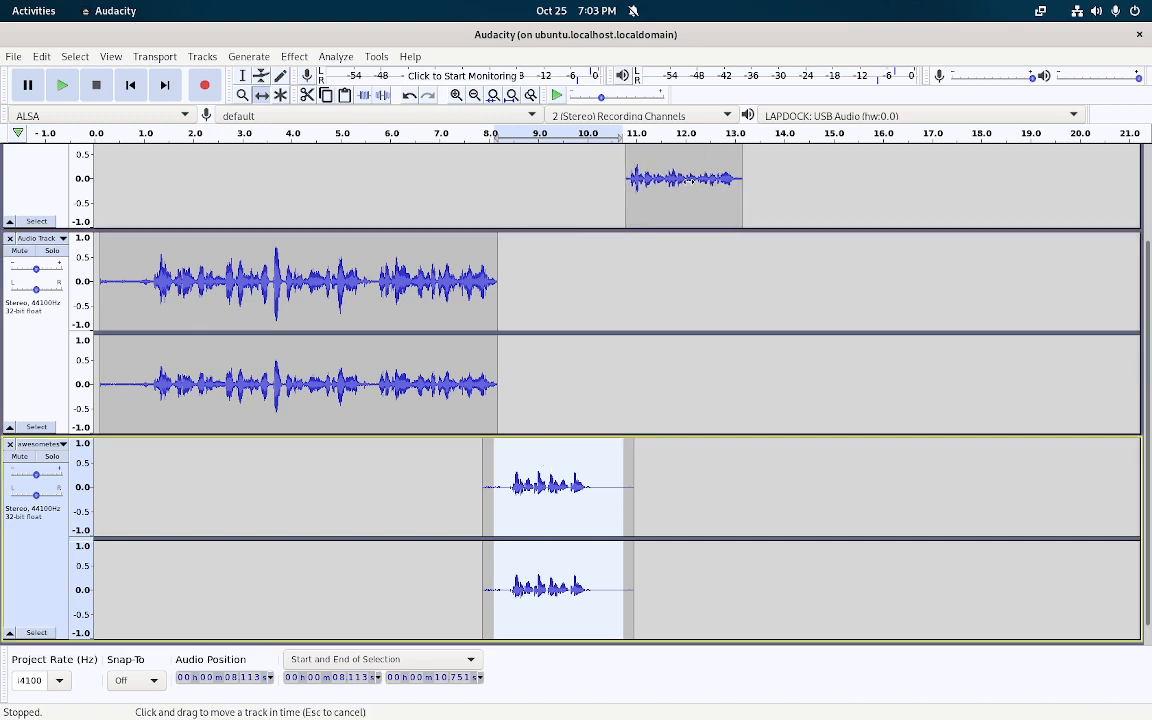
scroll(723, 197, "up", 3)
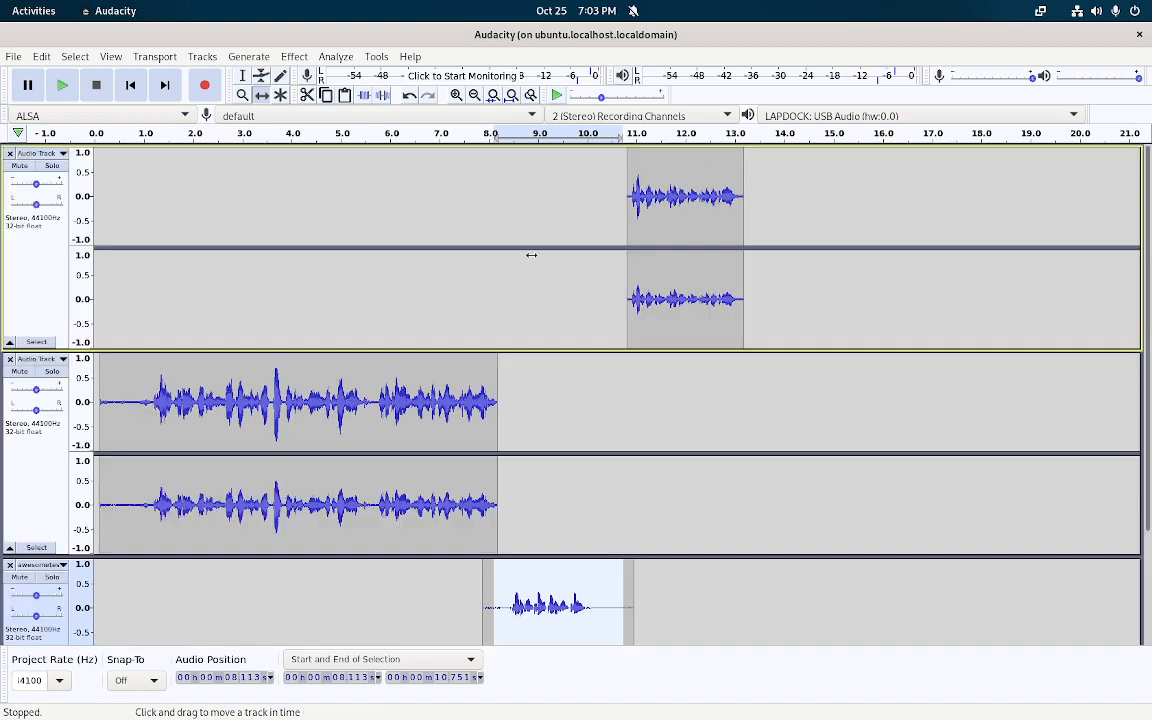
Keep the second track in waveform view, then collapse and re-expand all three tracks
left_click(65, 362)
left_click(68, 471)
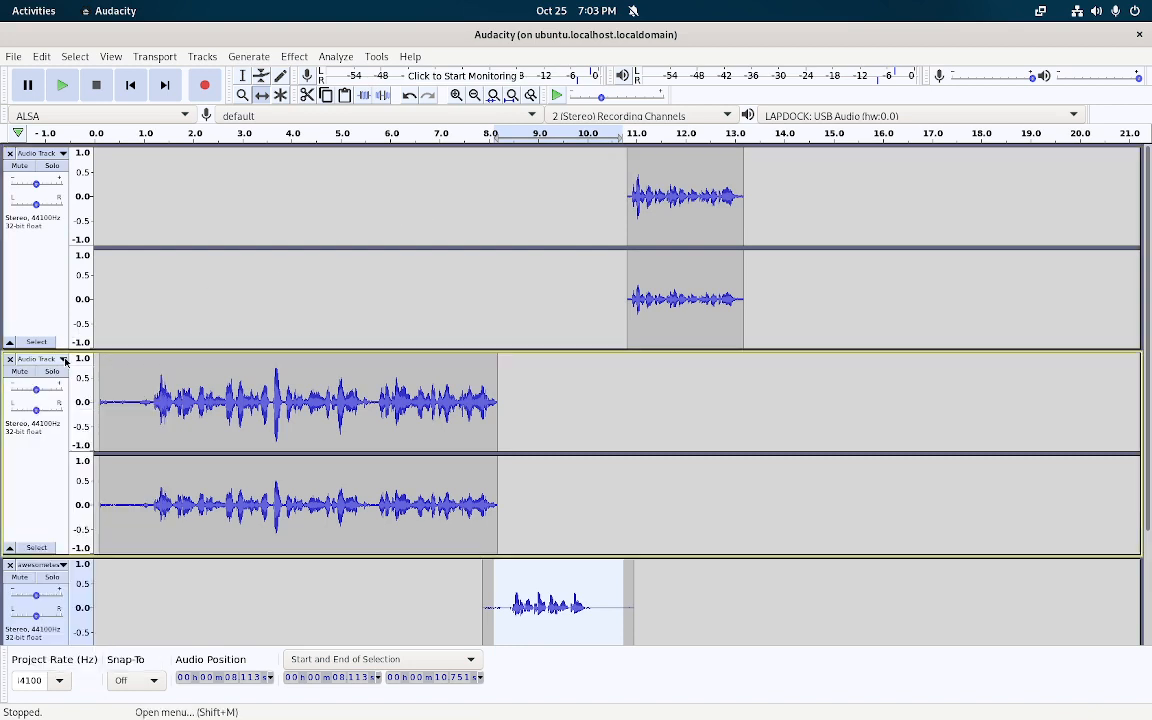
left_click(10, 547)
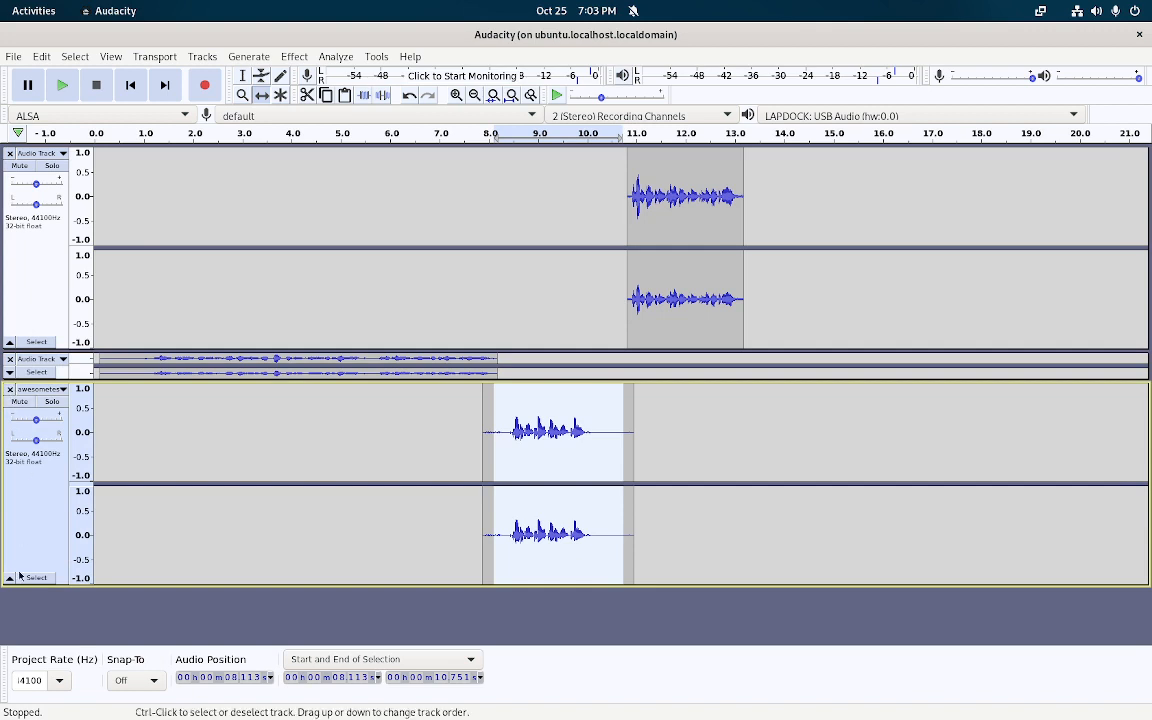
left_click(10, 578)
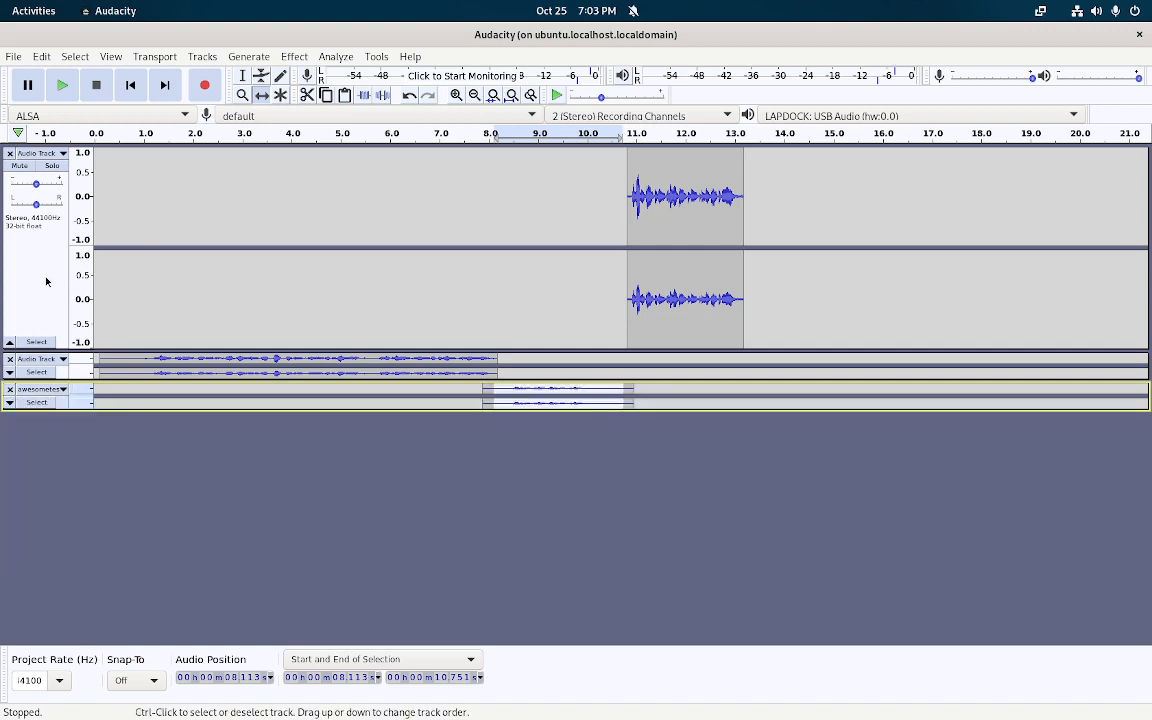
left_click(10, 341)
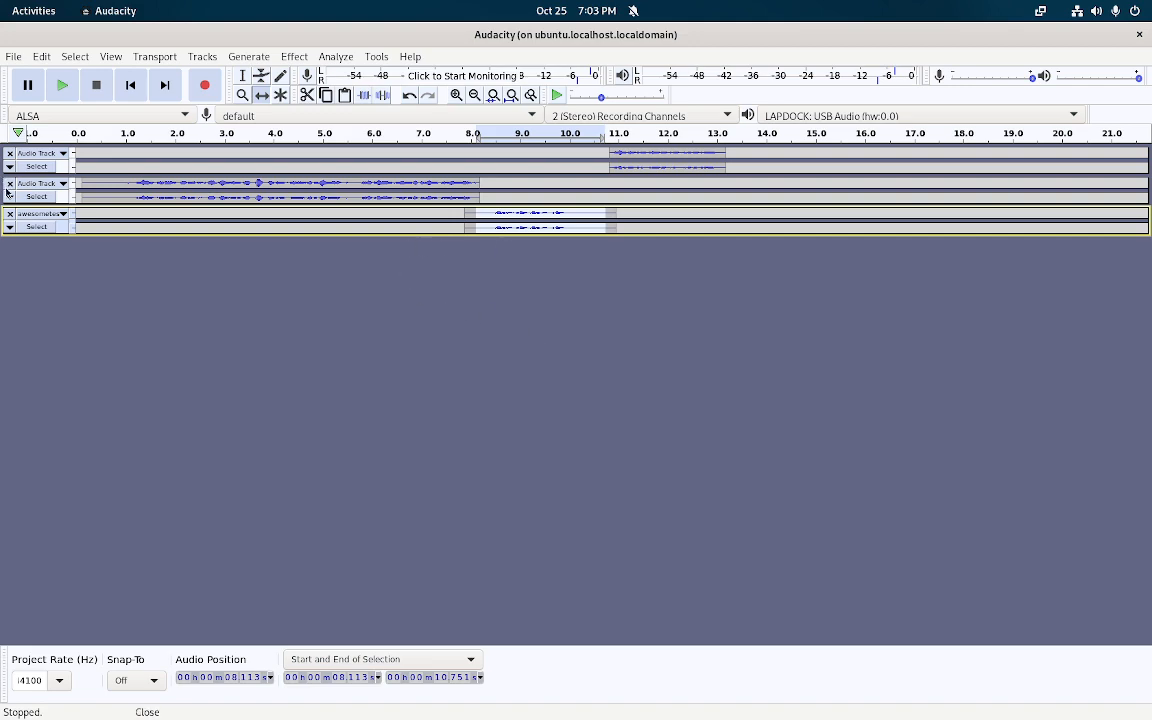
left_click(10, 227)
left_click(10, 197)
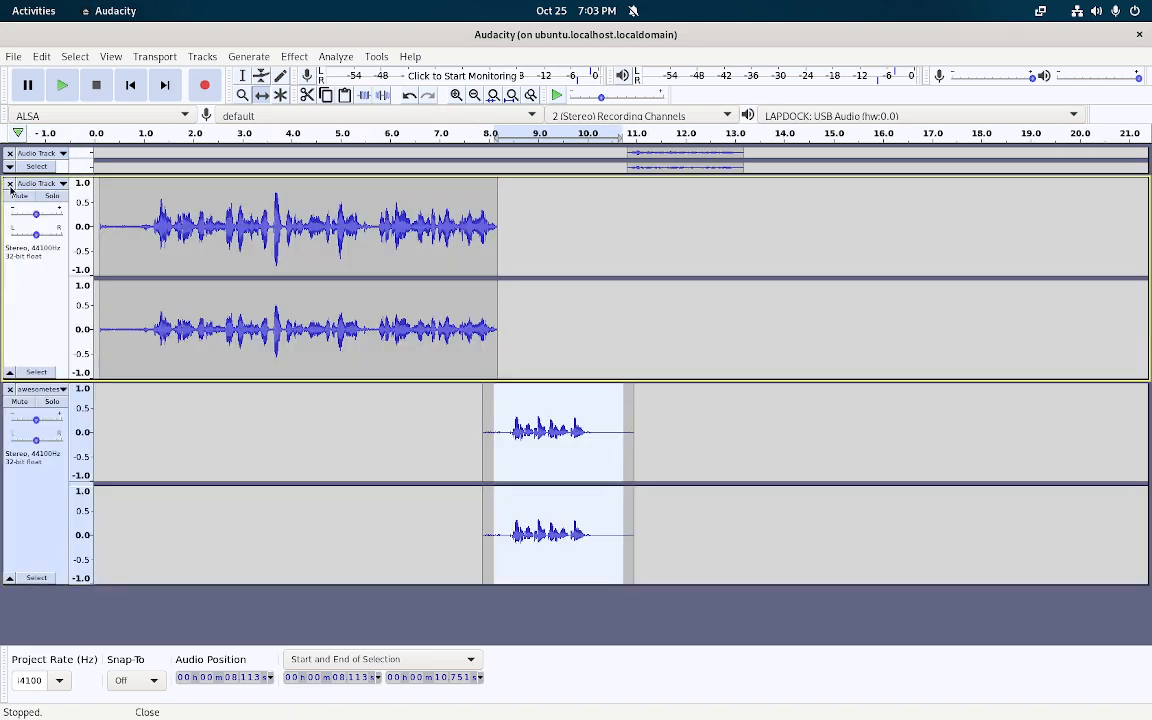
left_click(9, 166)
scroll(518, 322, "down", 3)
scroll(518, 322, "up", 3)
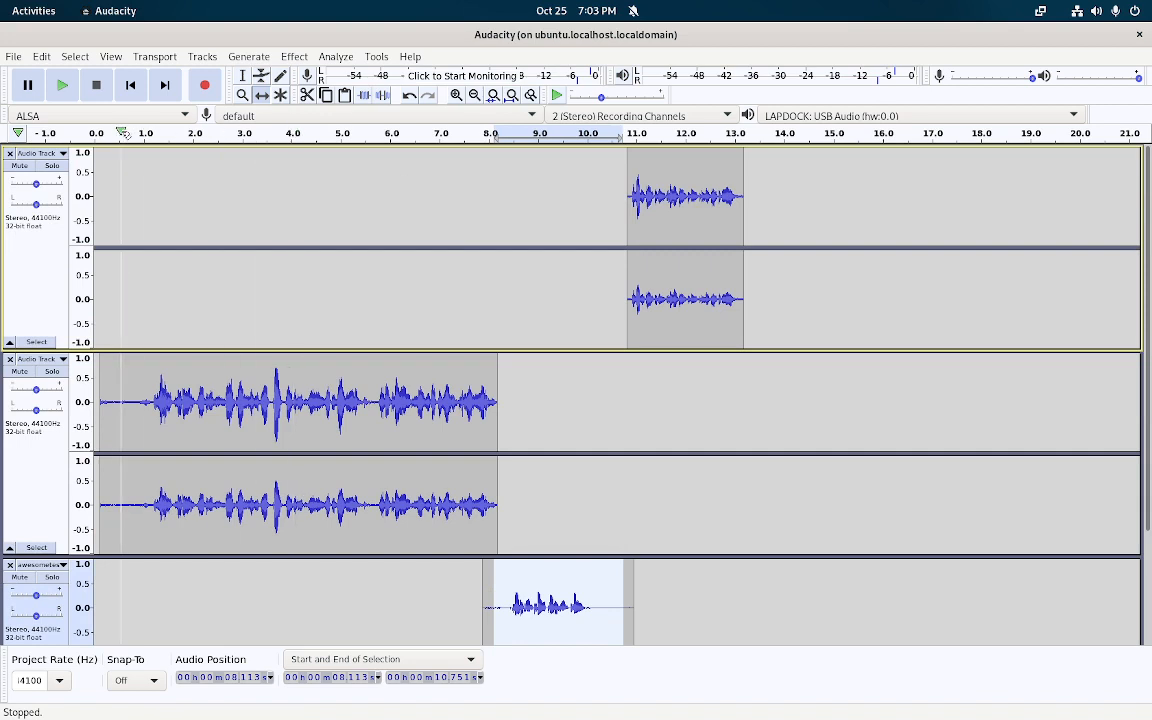
Play back the three-track arrangement, then select 5.83–6.61 s of the second recording
left_click(104, 133)
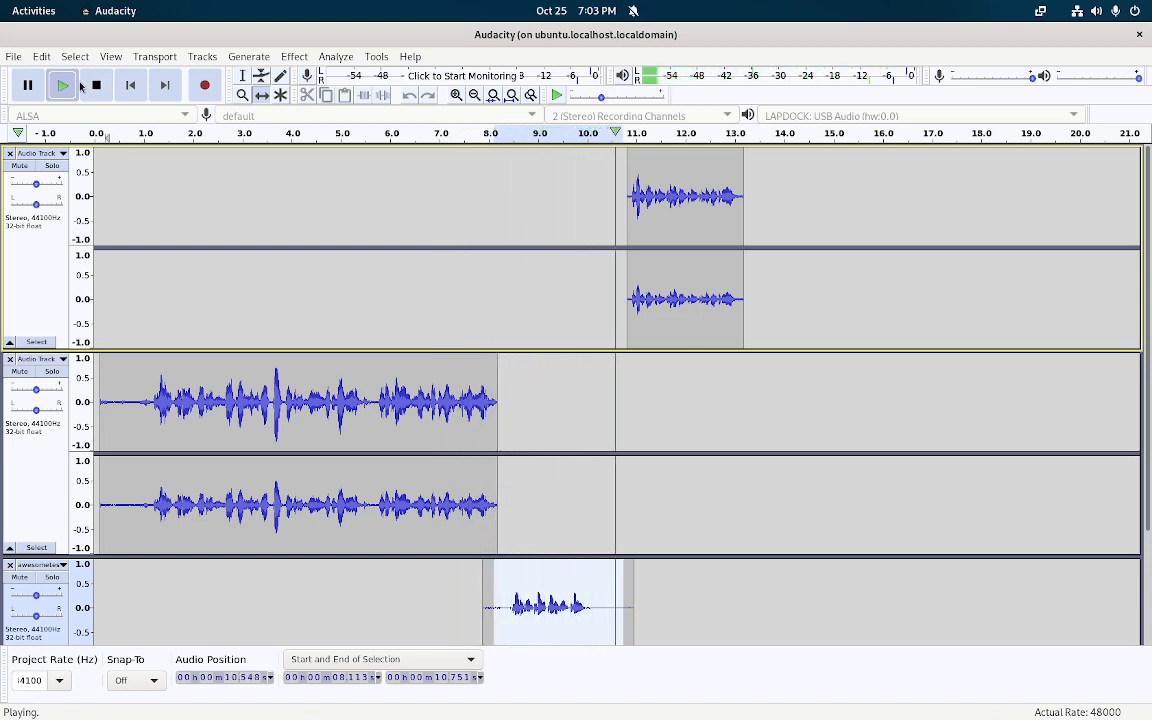
left_click(94, 86)
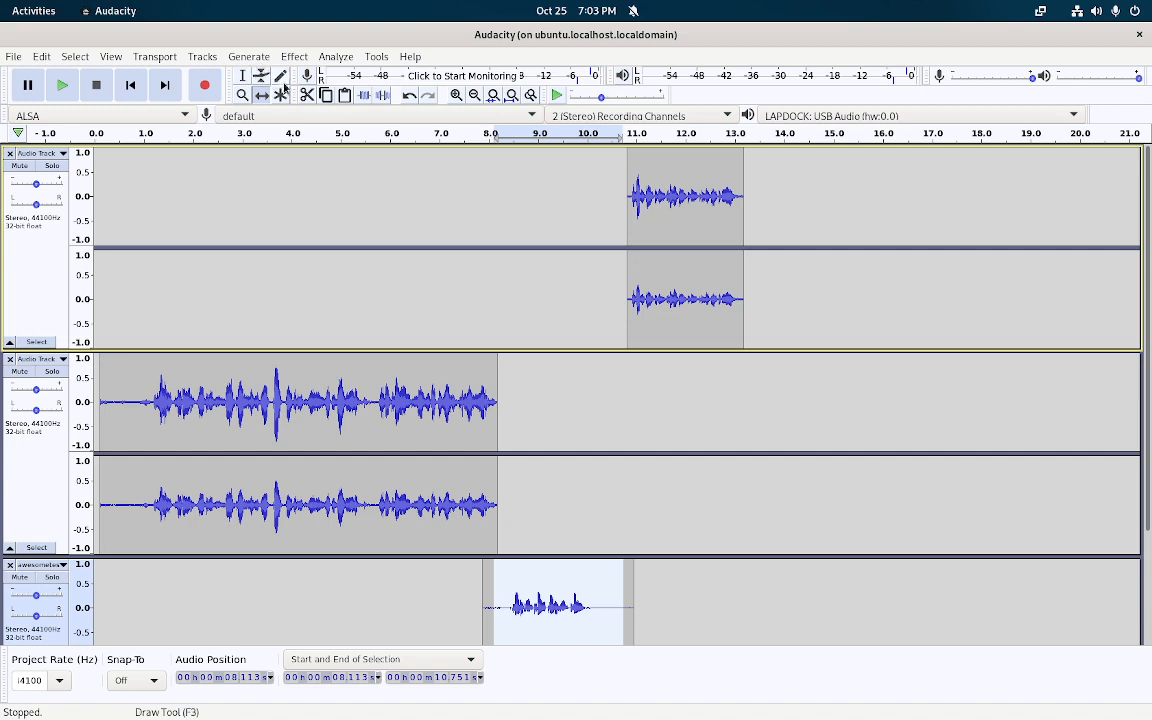
left_click(242, 75)
left_click(470, 405)
mouse_move(381, 410)
left_mouse_down()
mouse_move(347, 410)
mouse_move(391, 410)
left_mouse_up()
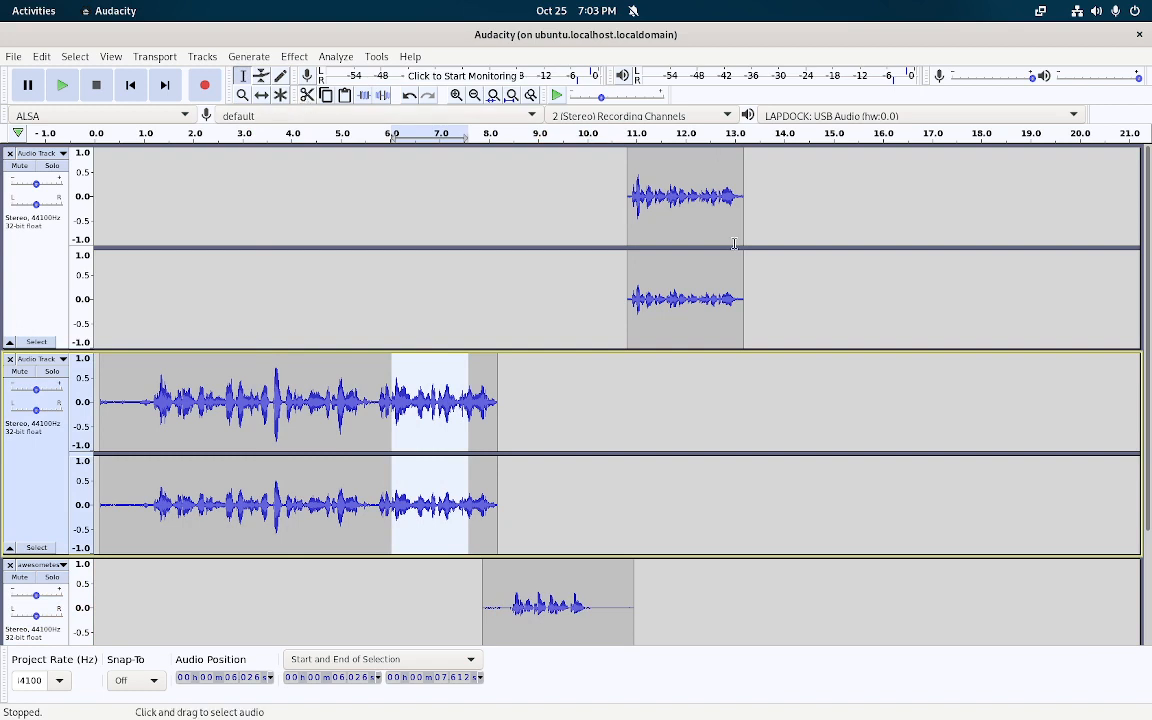
left_click_drag(762, 169, 709, 174)
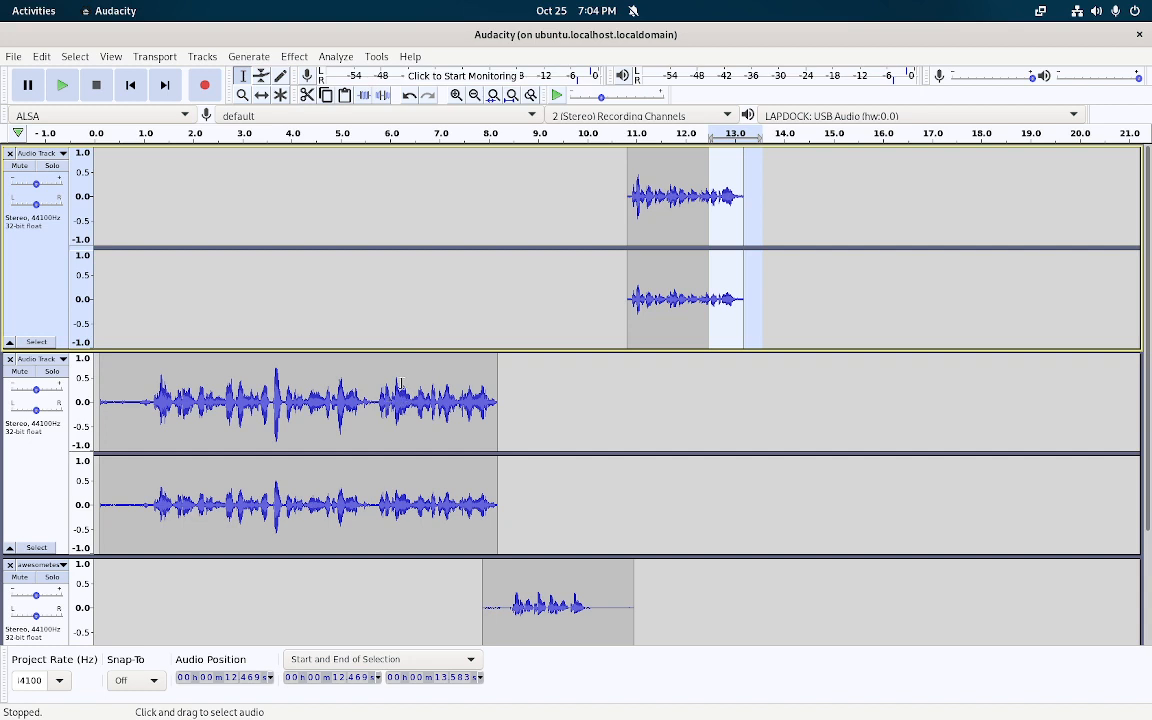
left_click_drag(383, 378, 420, 377)
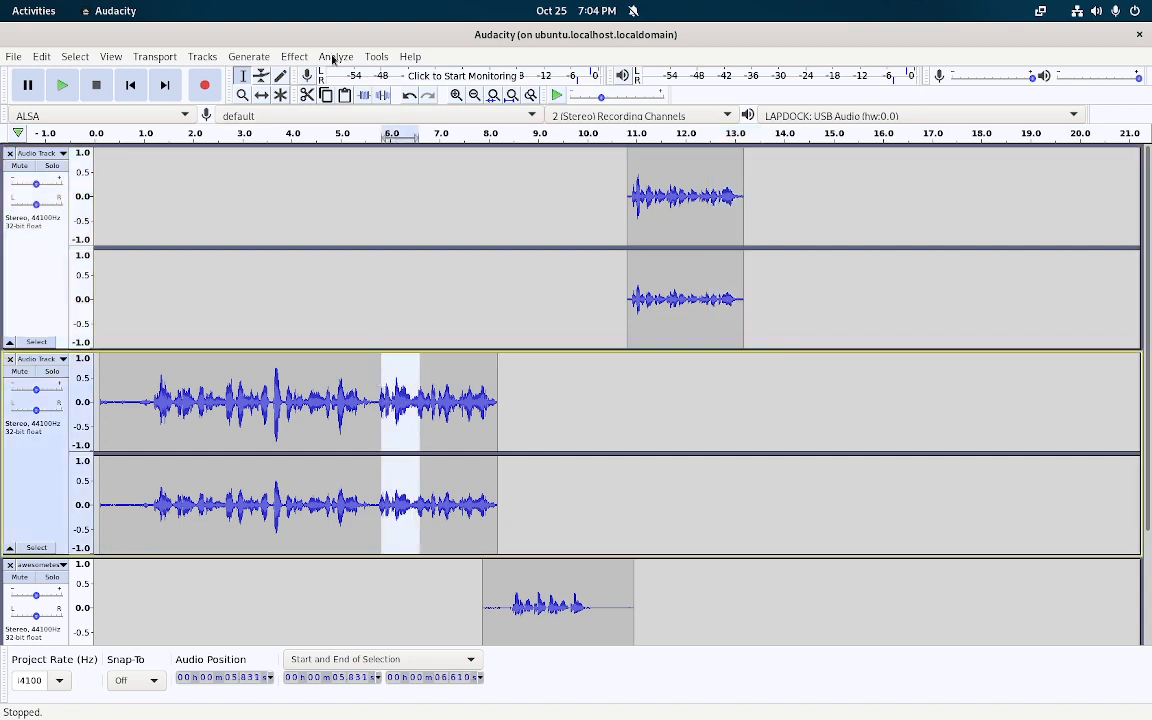
Amplify the 5.83–6.61 s selection by about 13.9 dB with clipping allowed
left_click(290, 58)
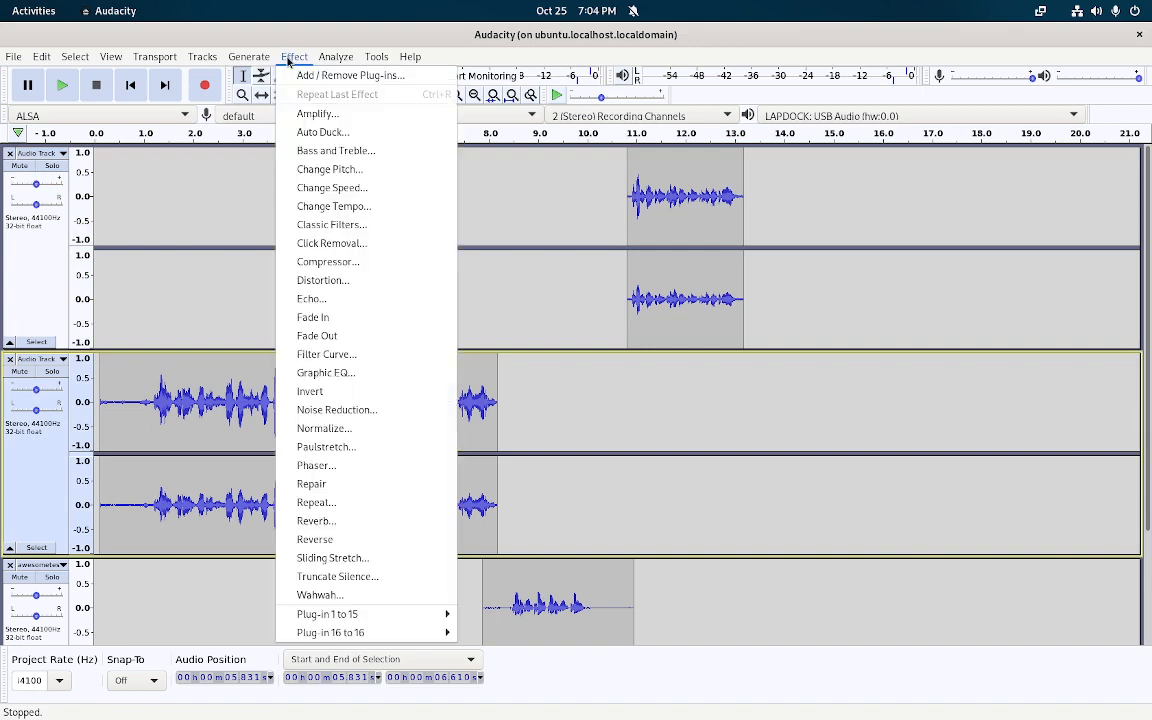
left_click(312, 113)
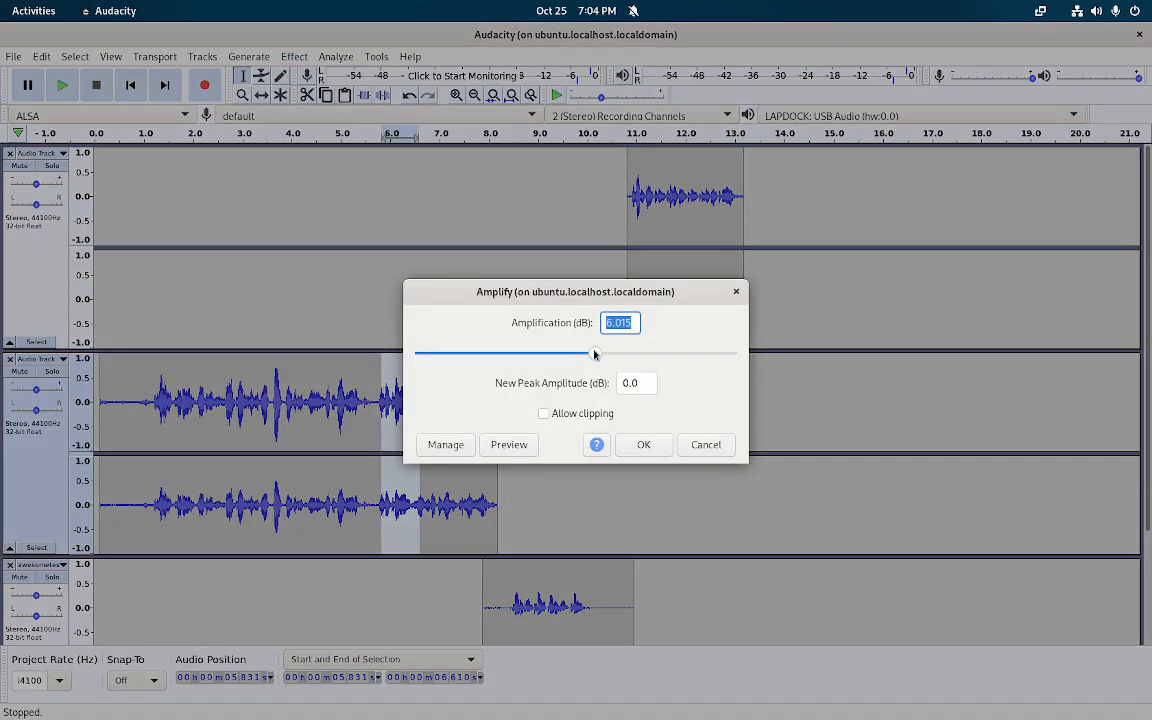
left_click_drag(595, 353, 635, 357)
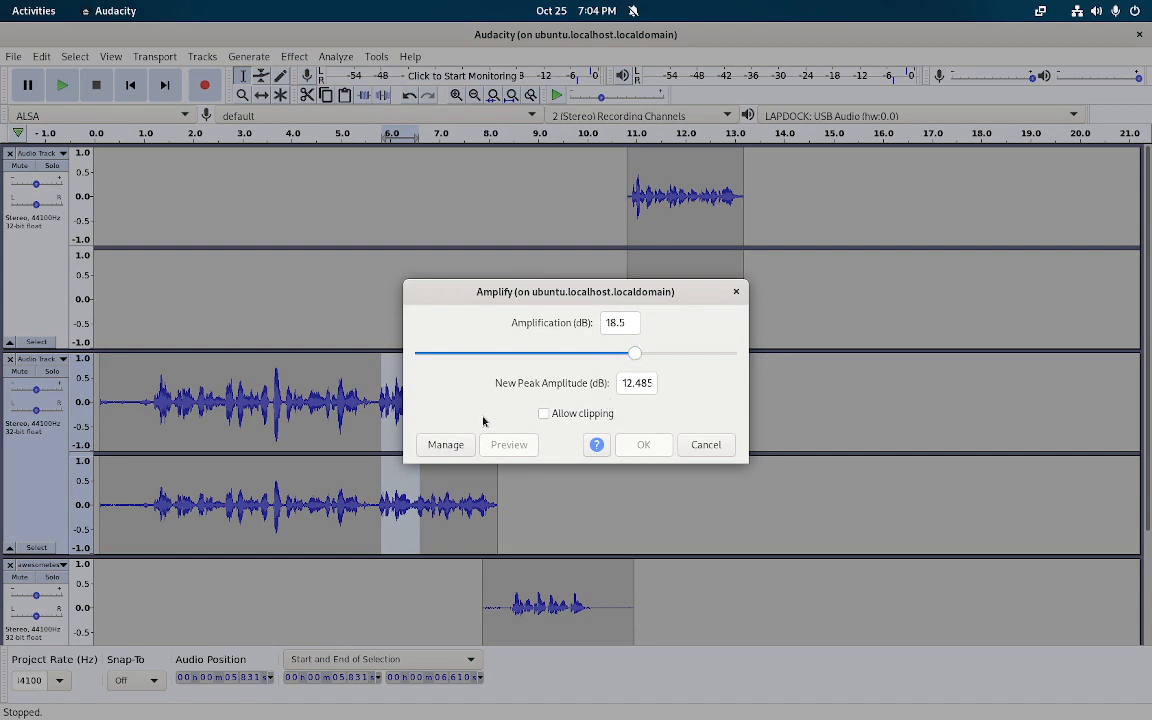
mouse_move(635, 355)
left_mouse_down()
mouse_move(623, 366)
mouse_move(632, 355)
mouse_move(621, 355)
mouse_move(634, 356)
left_mouse_up()
left_click(543, 413)
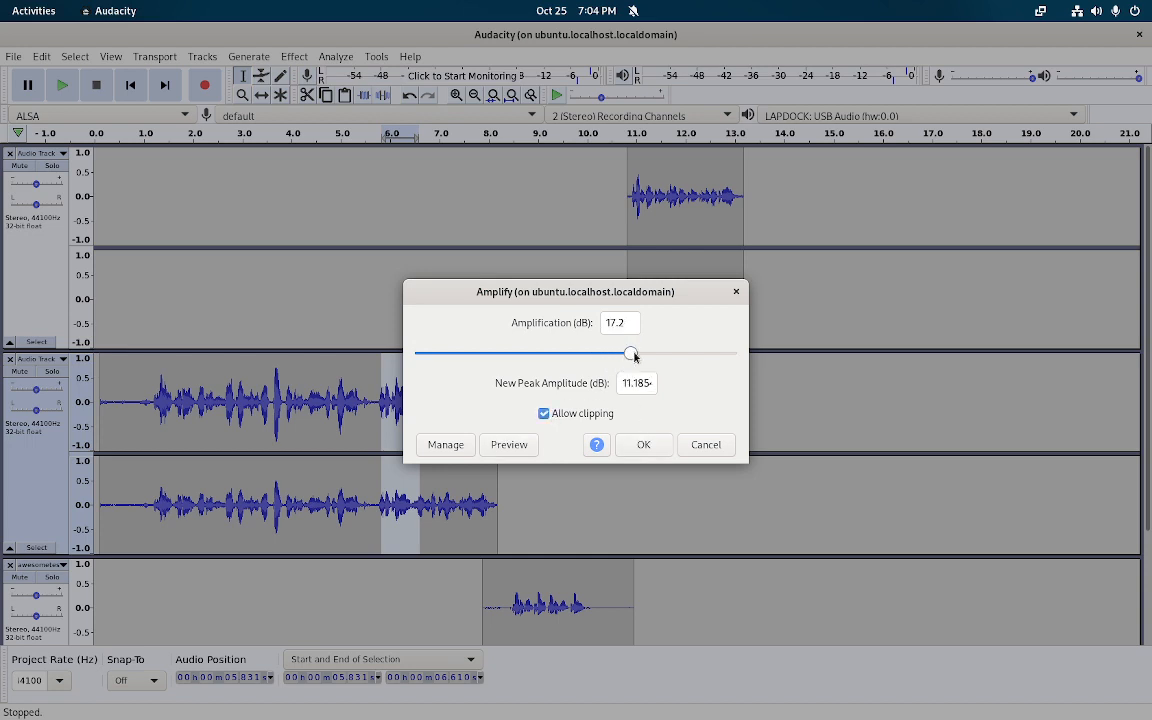
left_click(637, 444)
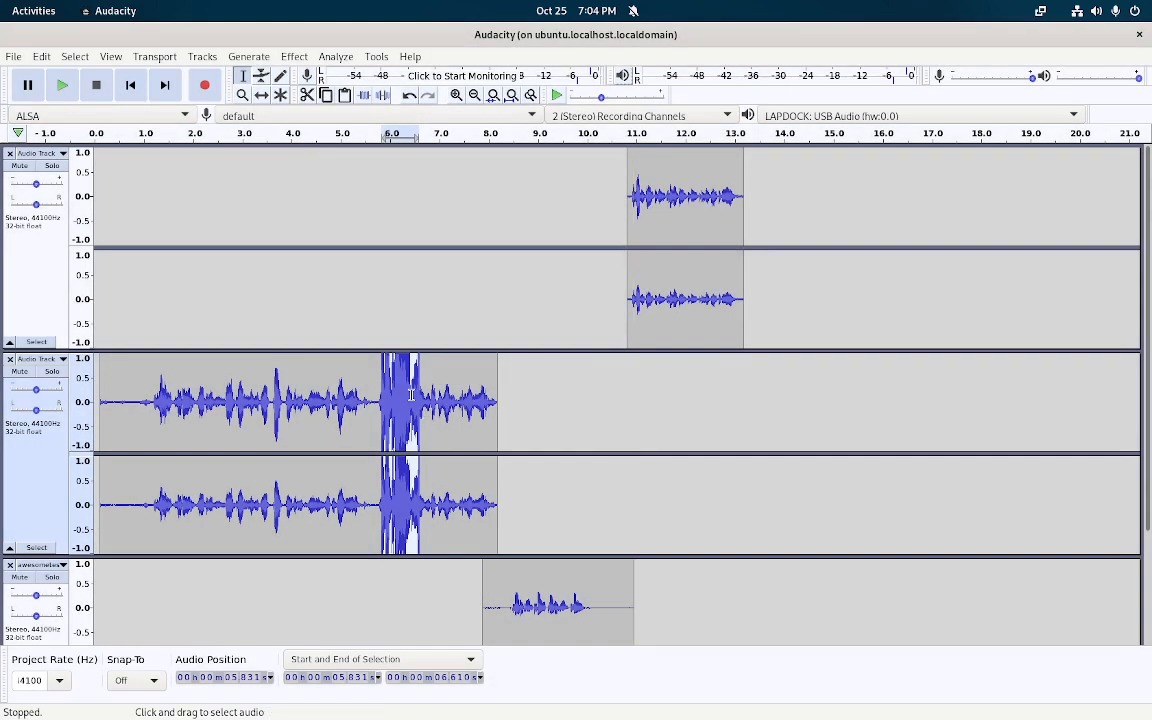
Undo the Amplify so the speech returns to its original level
left_click(41, 56)
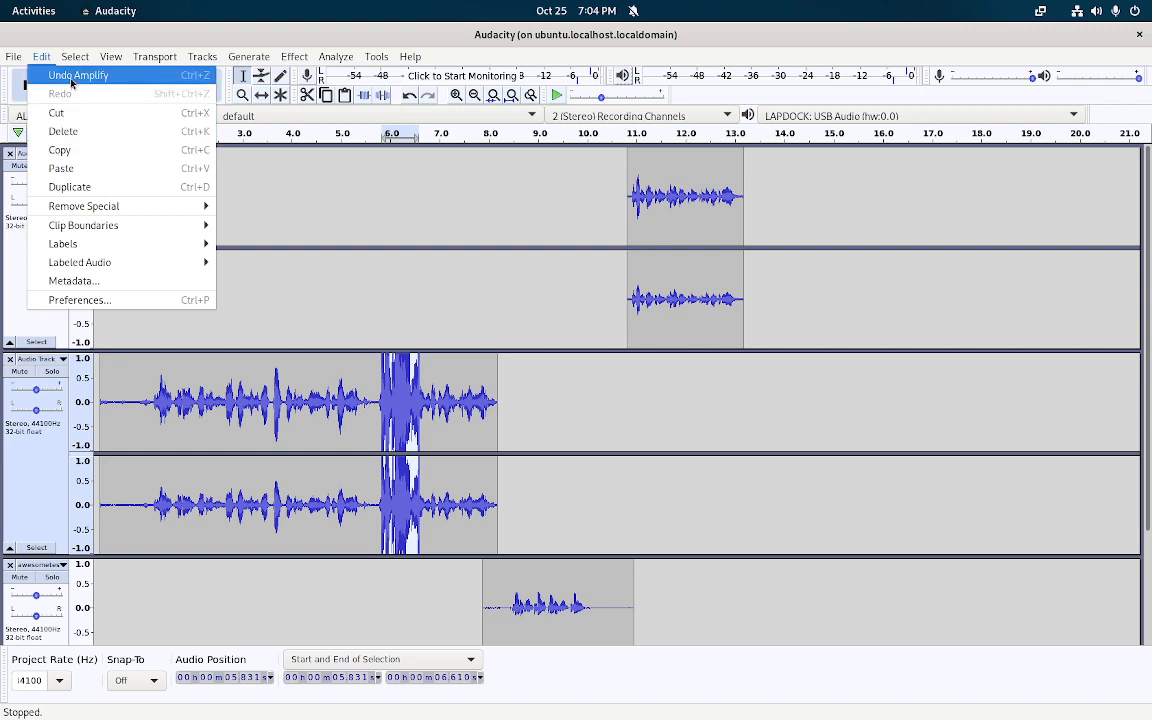
left_click(71, 76)
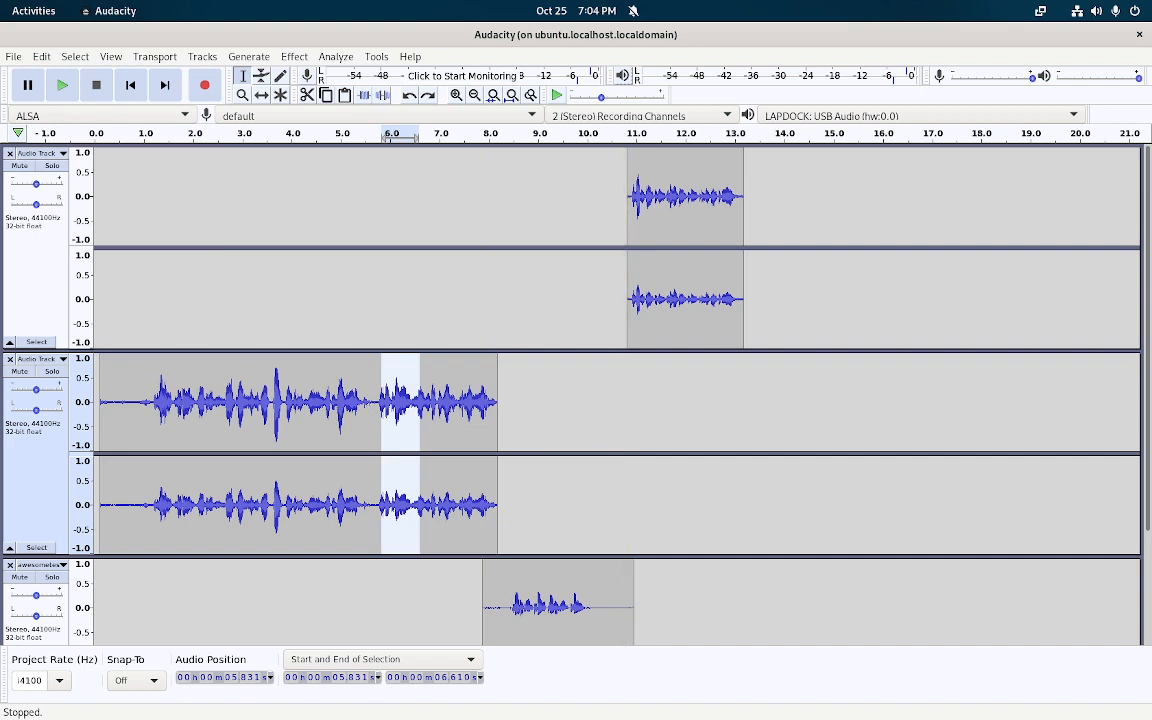
left_click(17, 58)
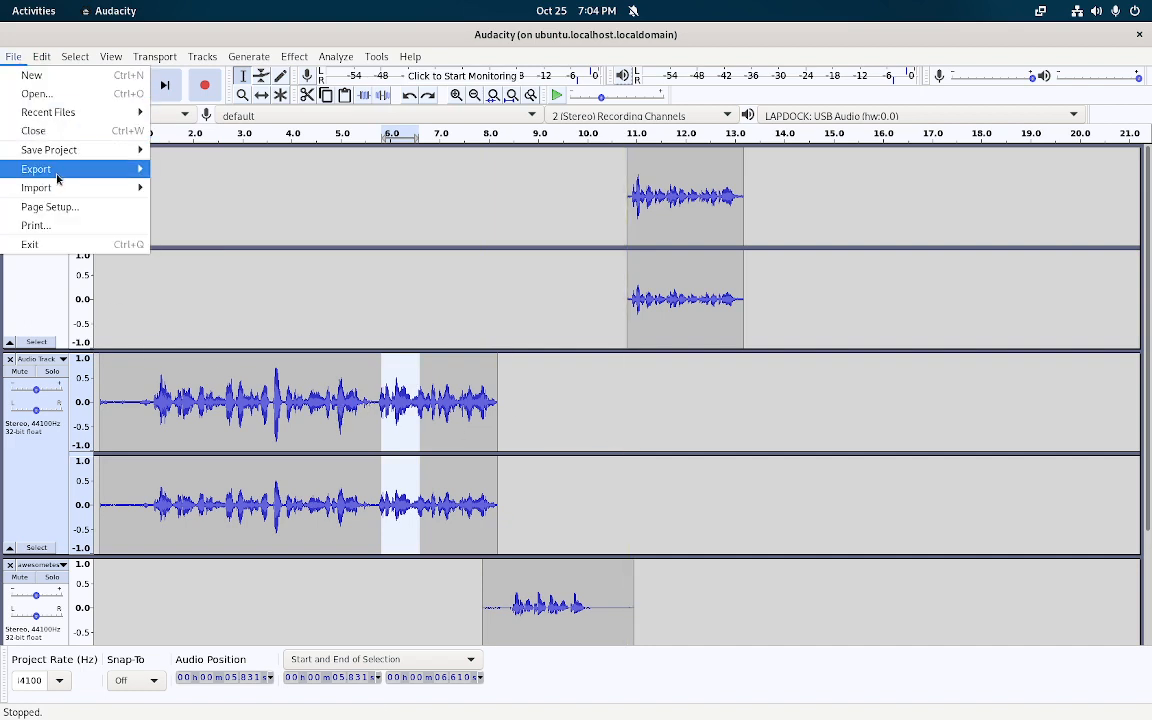
Select the 7.3–8.1 s tail of the second speech recording
mouse_move(56, 168)
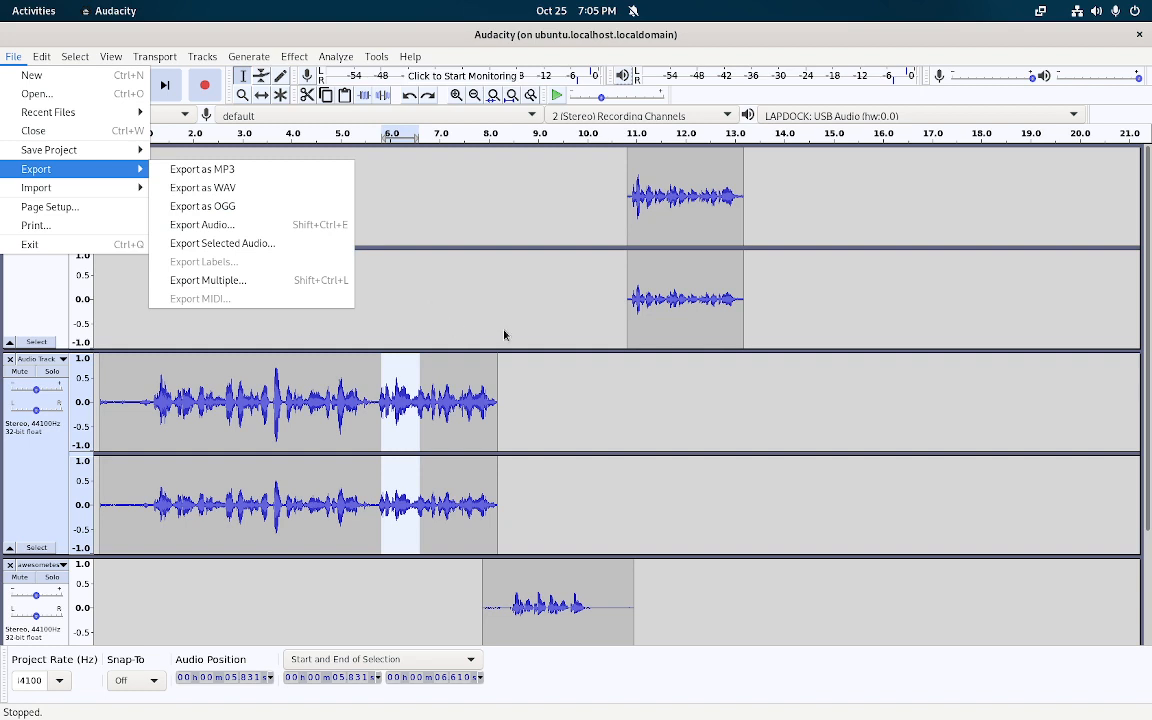
left_click(566, 393)
left_click_drag(454, 395, 497, 386)
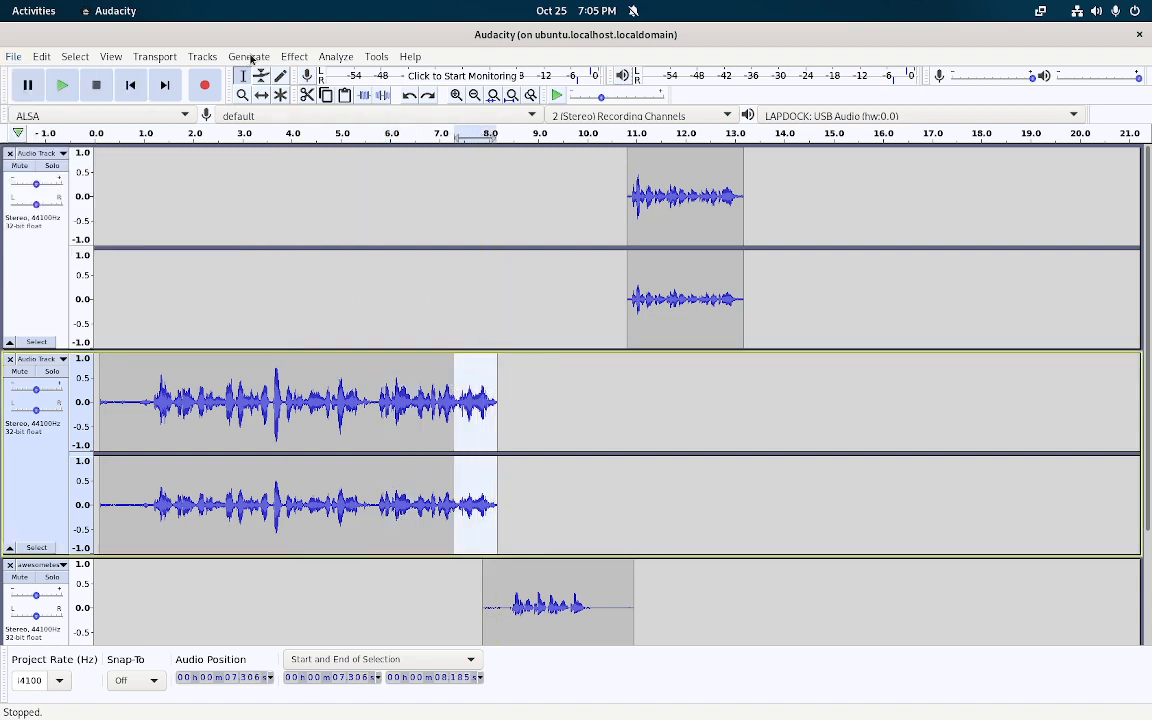
Apply Fade Out to the 7.306–8.185 s tail of the second recording and play it back
left_click(291, 57)
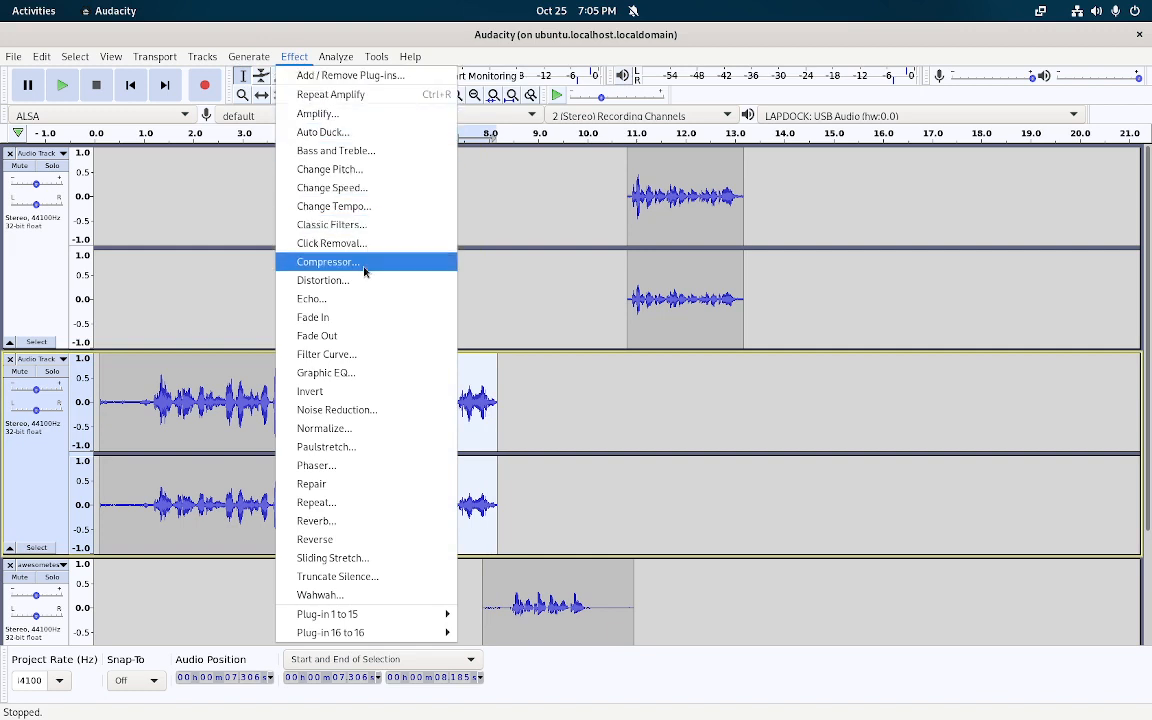
left_click(359, 336)
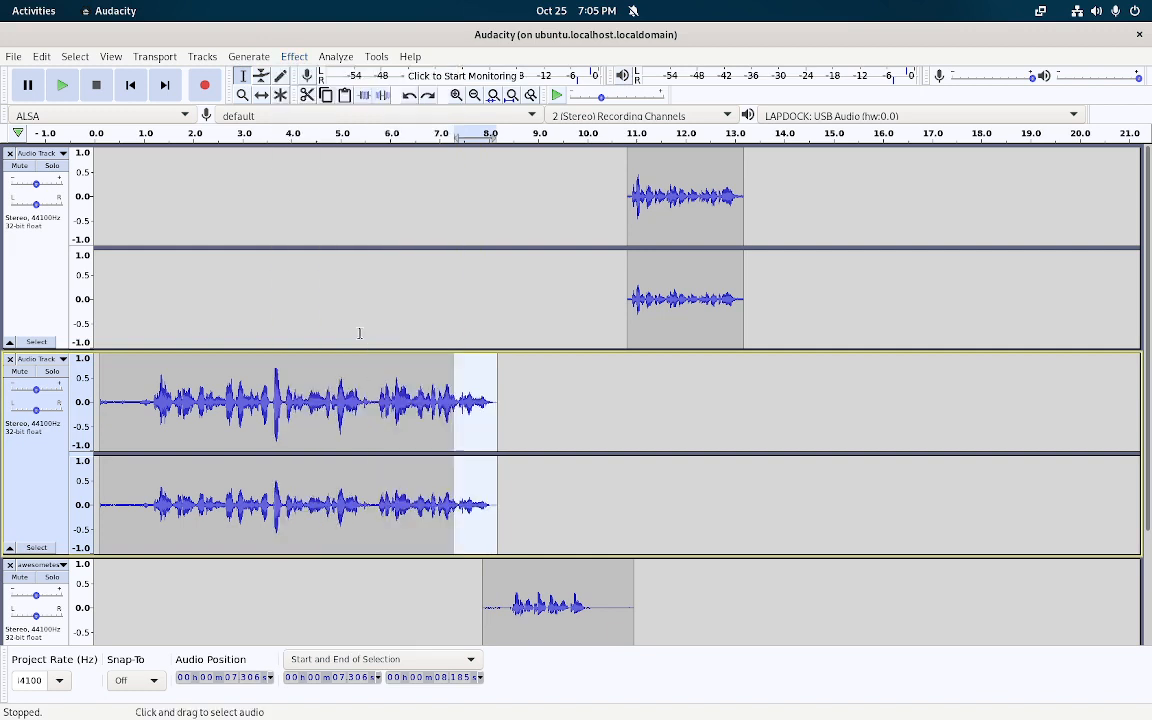
left_click(249, 57)
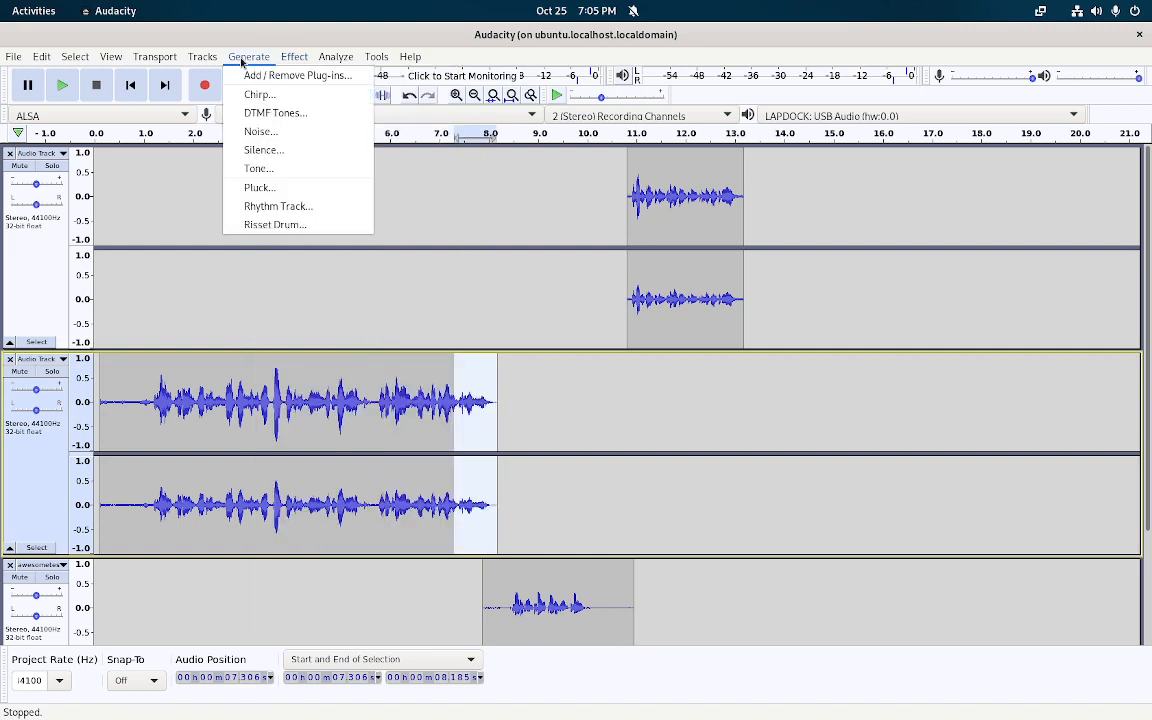
mouse_move(294, 62)
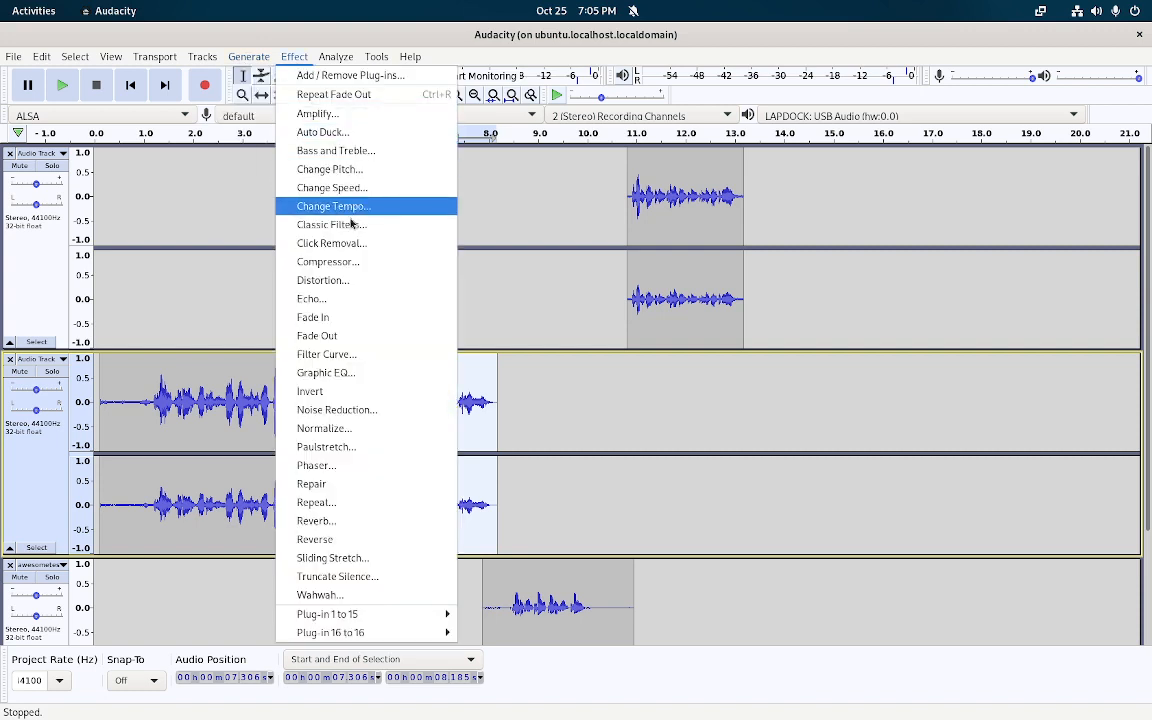
left_click(362, 336)
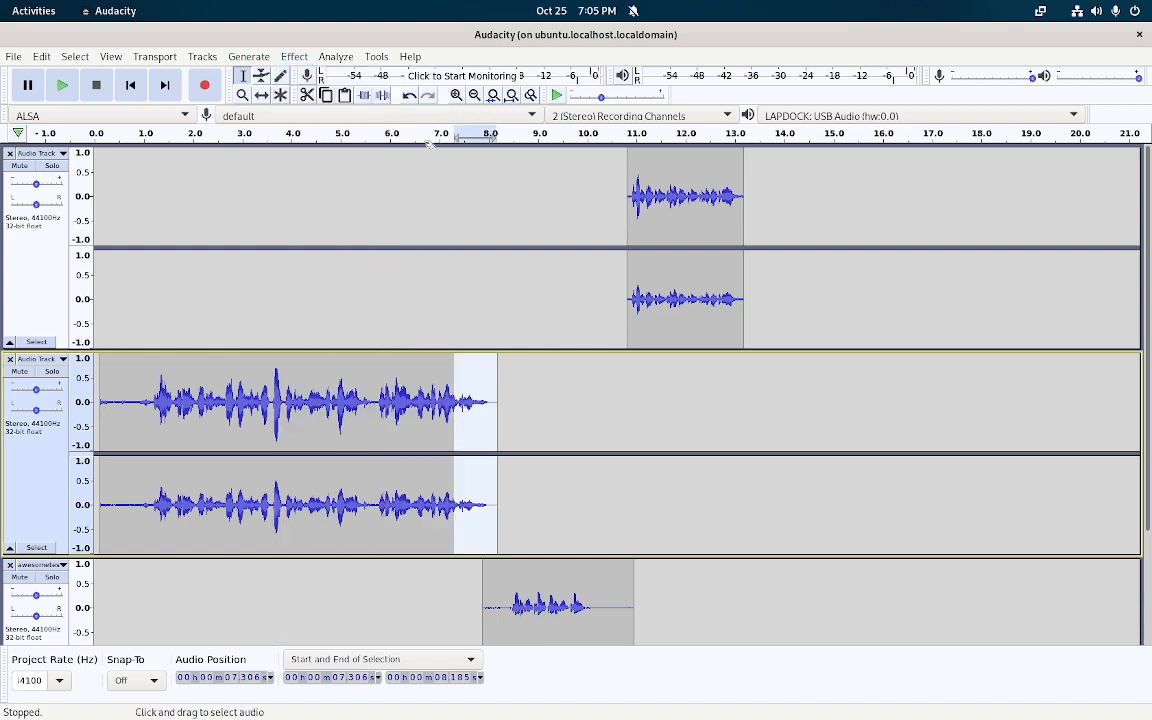
key("space")
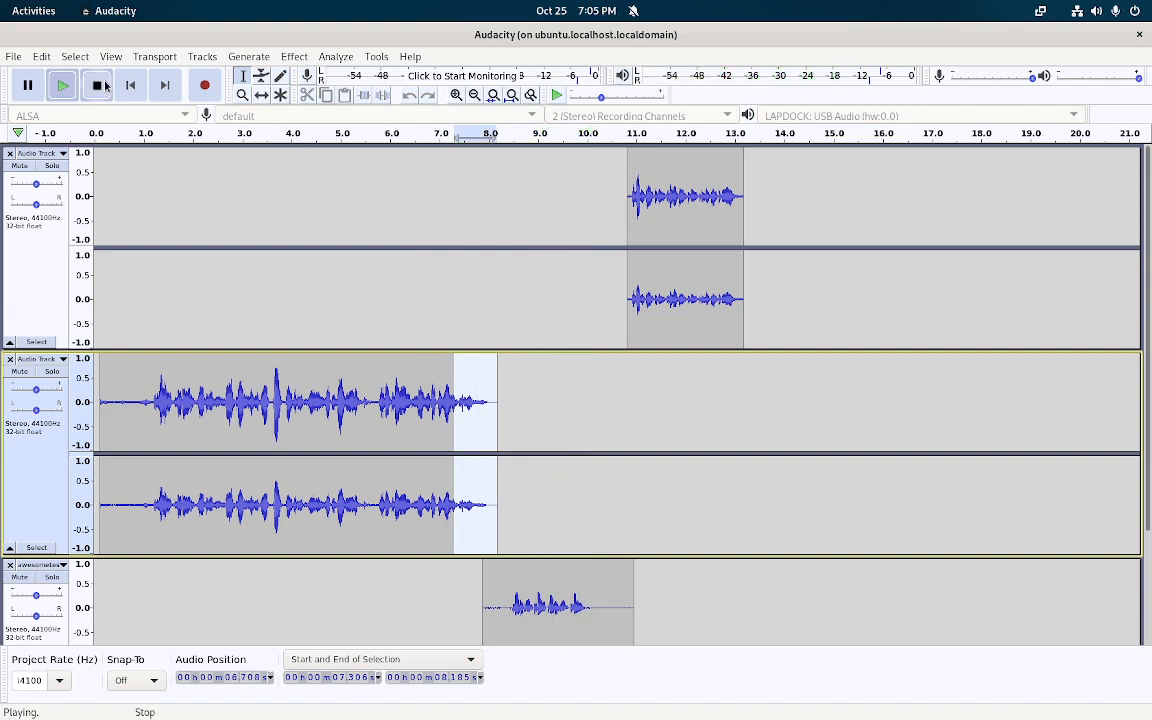
key("space")
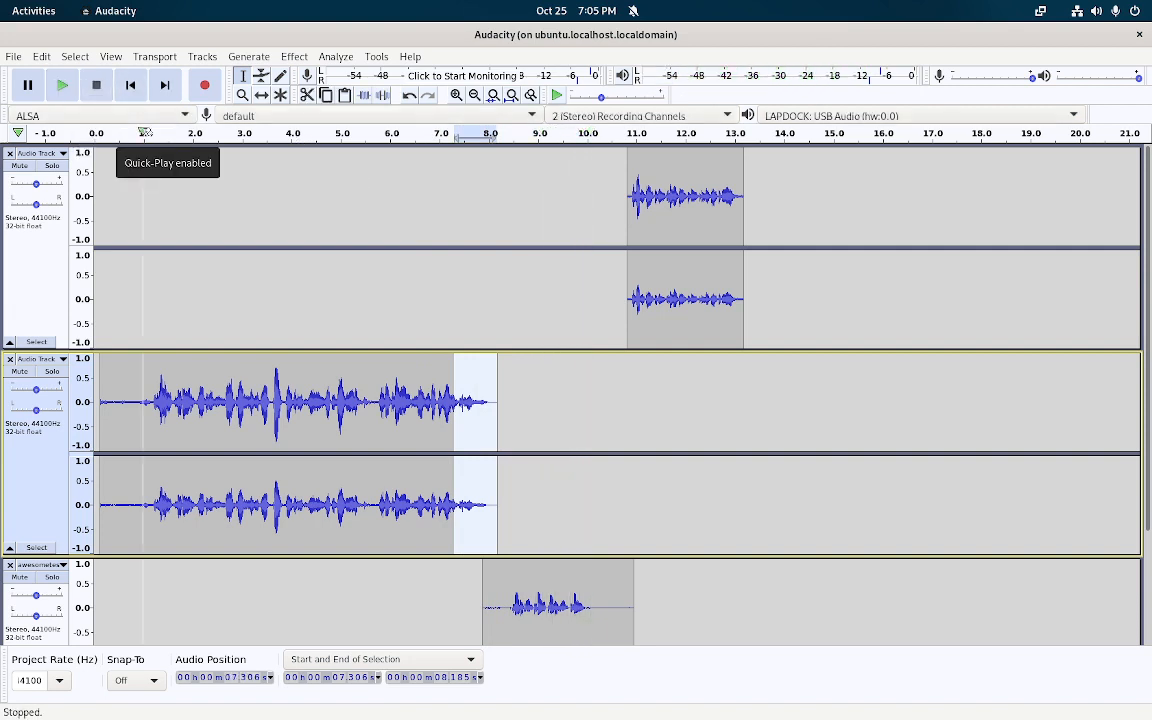